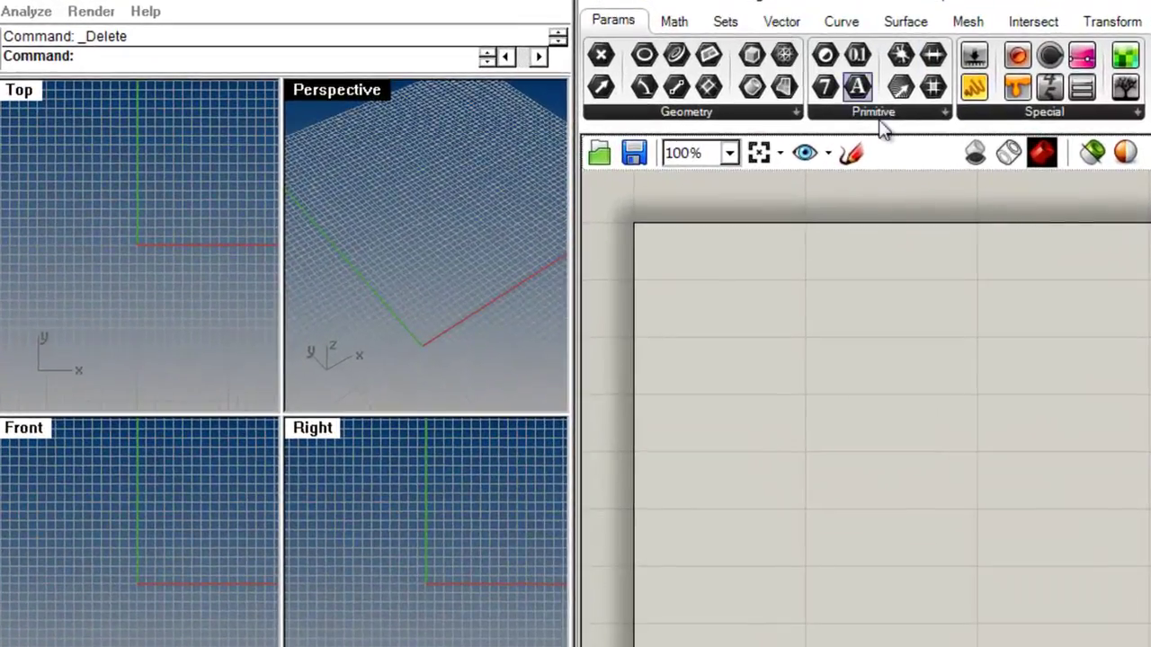
- Add a Point XYZ component to the canvas and check its X and Y inputs
left_click(780, 22)
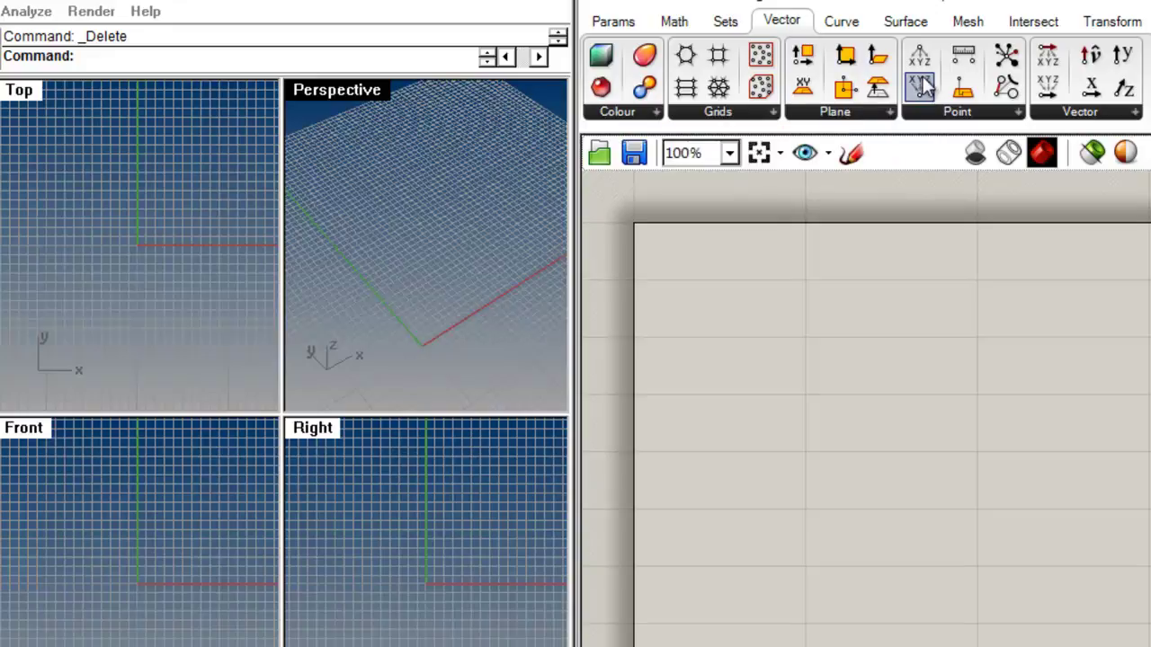
left_click_drag(918, 86, 776, 358)
left_click(928, 420)
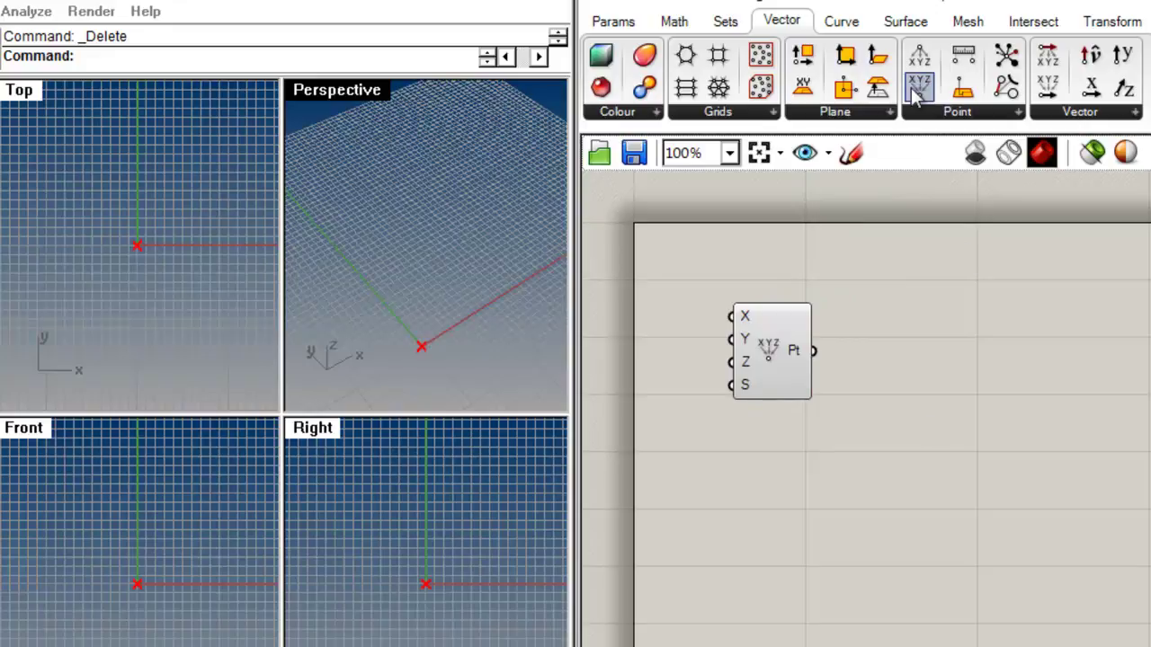
left_click_drag(796, 329, 824, 290)
left_click(841, 446)
scroll(827, 385, "up", 1)
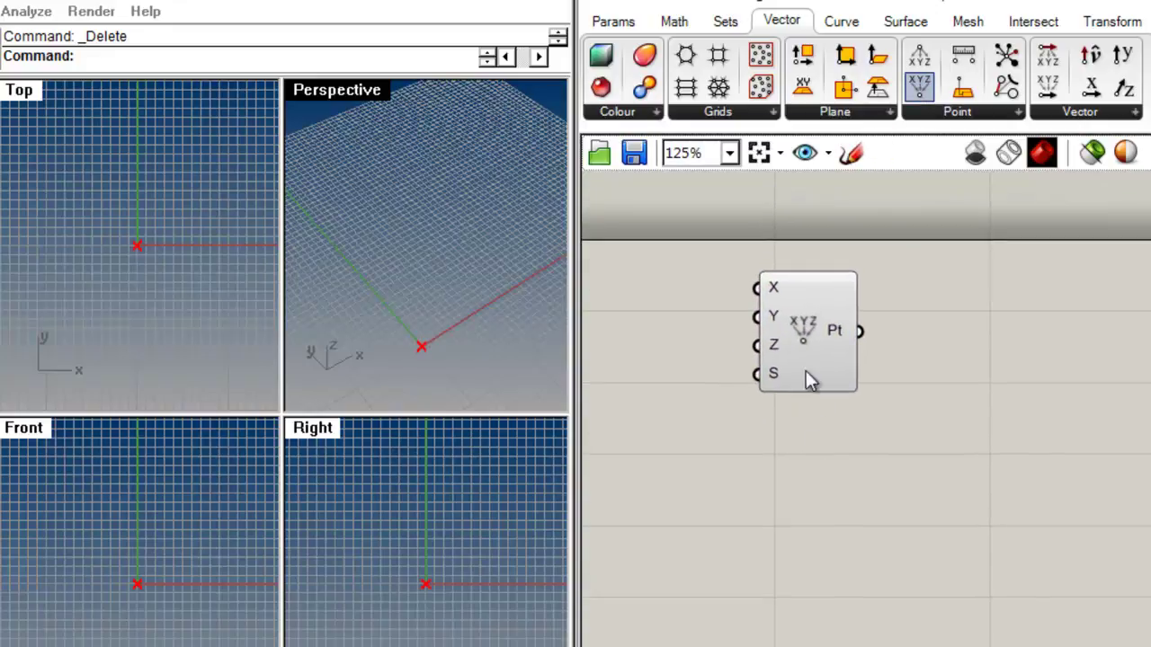
left_click(810, 337)
scroll(791, 305, "up", 3)
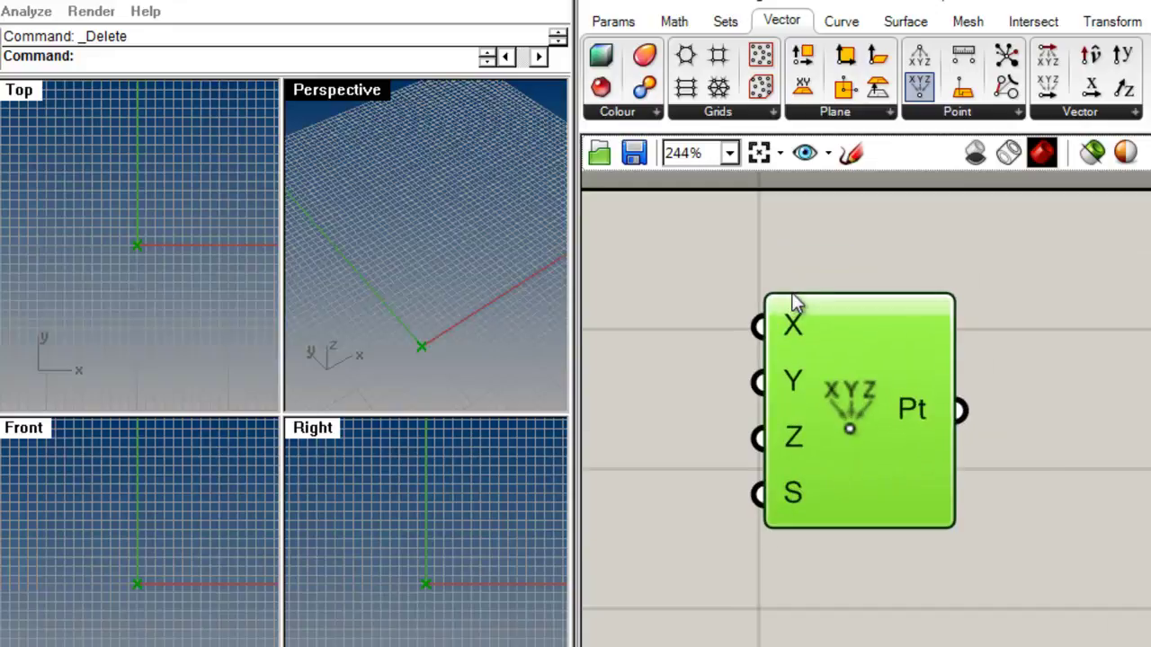
mouse_move(795, 331)
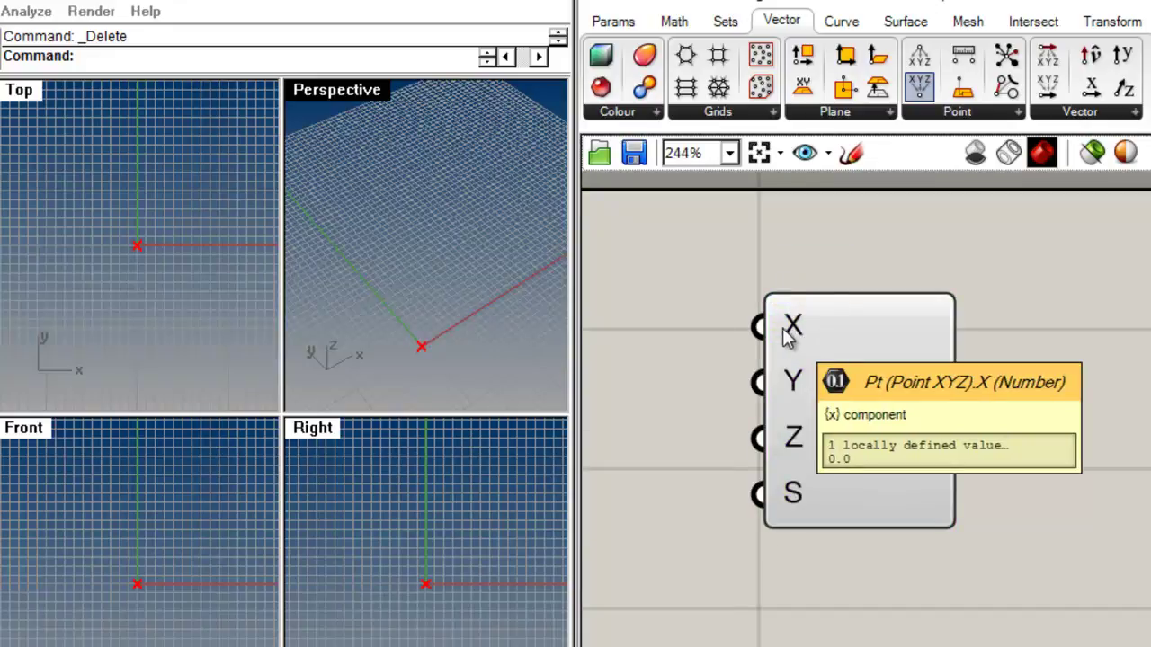
mouse_move(795, 403)
- Create three number sliders with the values 20, 10 and 5 beside the Point XYZ component
scroll(782, 416, "down", 2)
right_click_drag(714, 406, 894, 403)
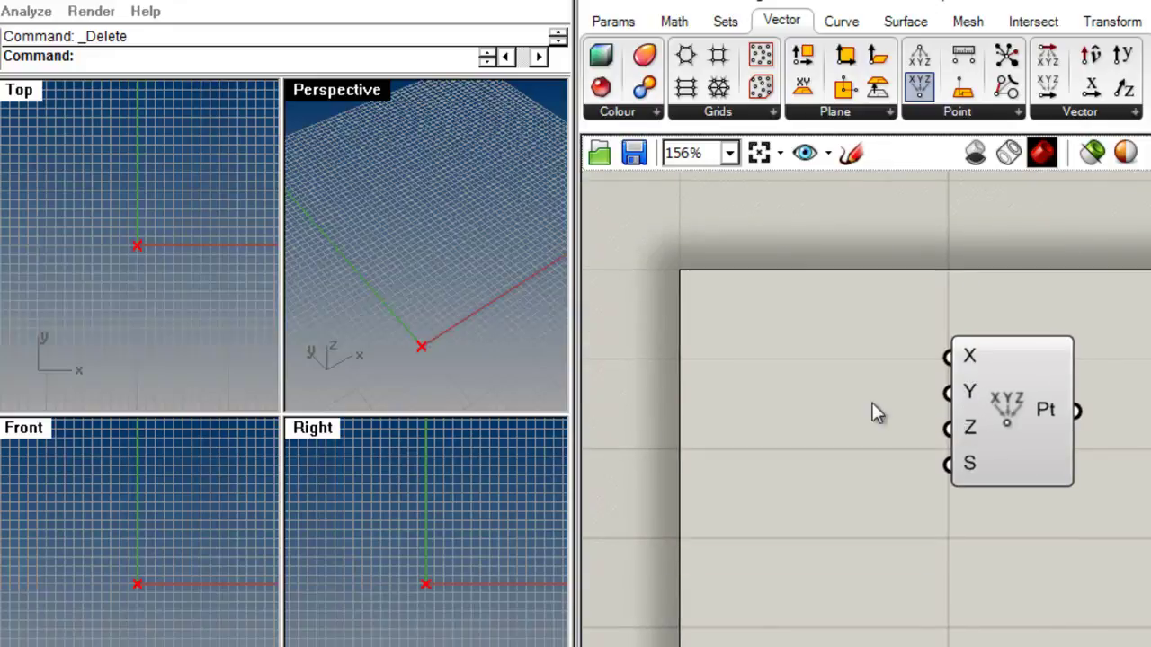
double_click(743, 376)
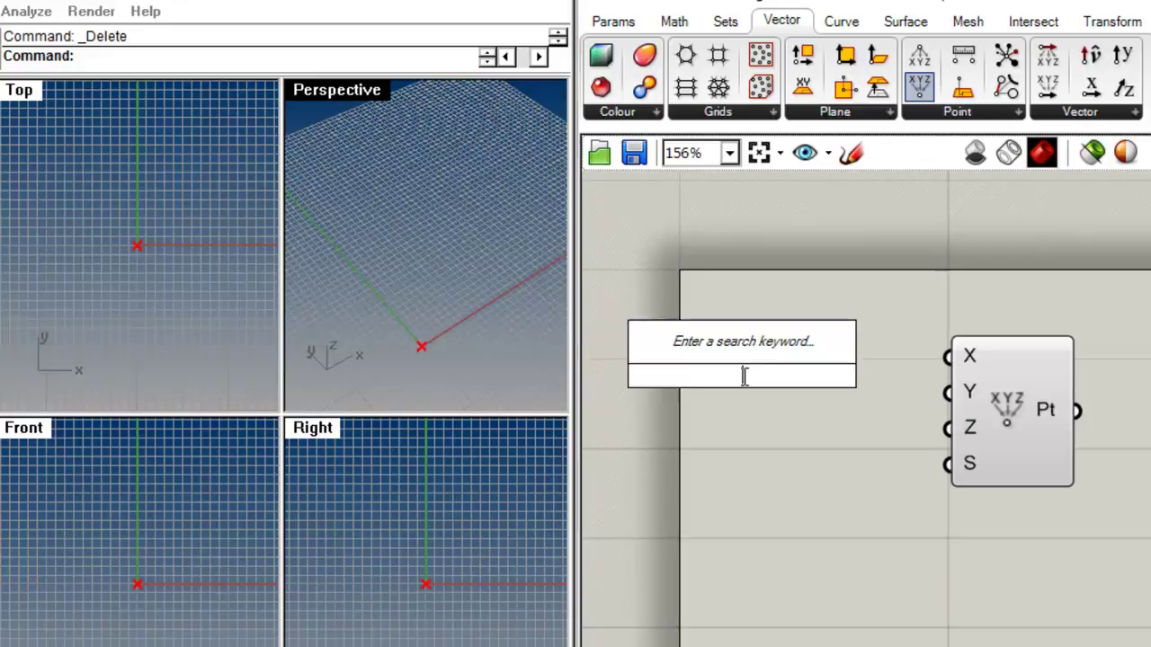
type("20")
key("Return")
double_click(755, 438)
type("10")
key("Return")
double_click(749, 482)
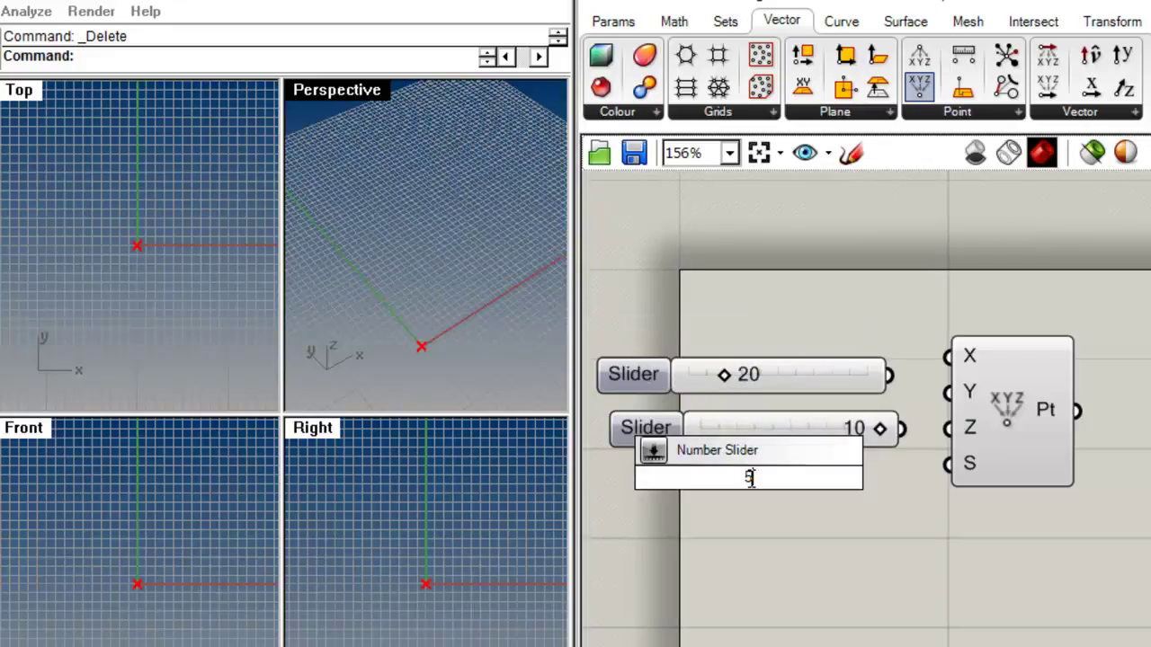
type("5")
key("Return")
- Connect the 20, 10 and 5 sliders to the X, Y and Z inputs of Point XYZ and reposition the component
left_click_drag(888, 375, 949, 357)
left_click_drag(902, 429, 948, 392)
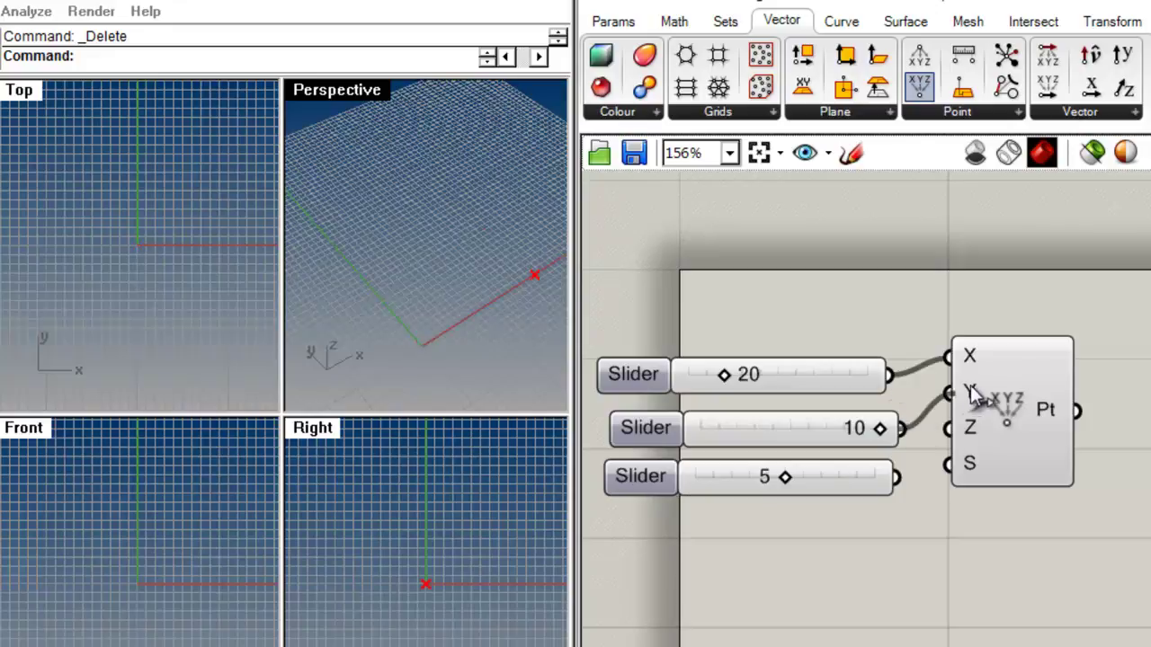
left_click_drag(896, 478, 949, 429)
left_click_drag(1017, 422, 1019, 476)
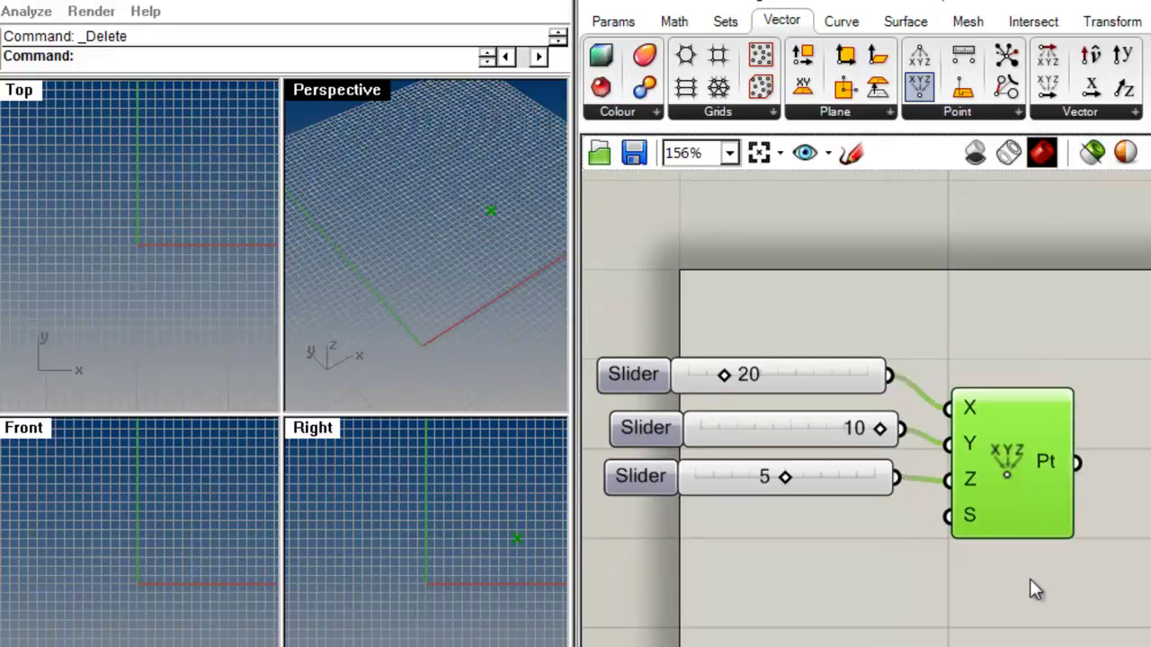
- Maximize the Perspective viewport in Rhino
double_click(328, 94)
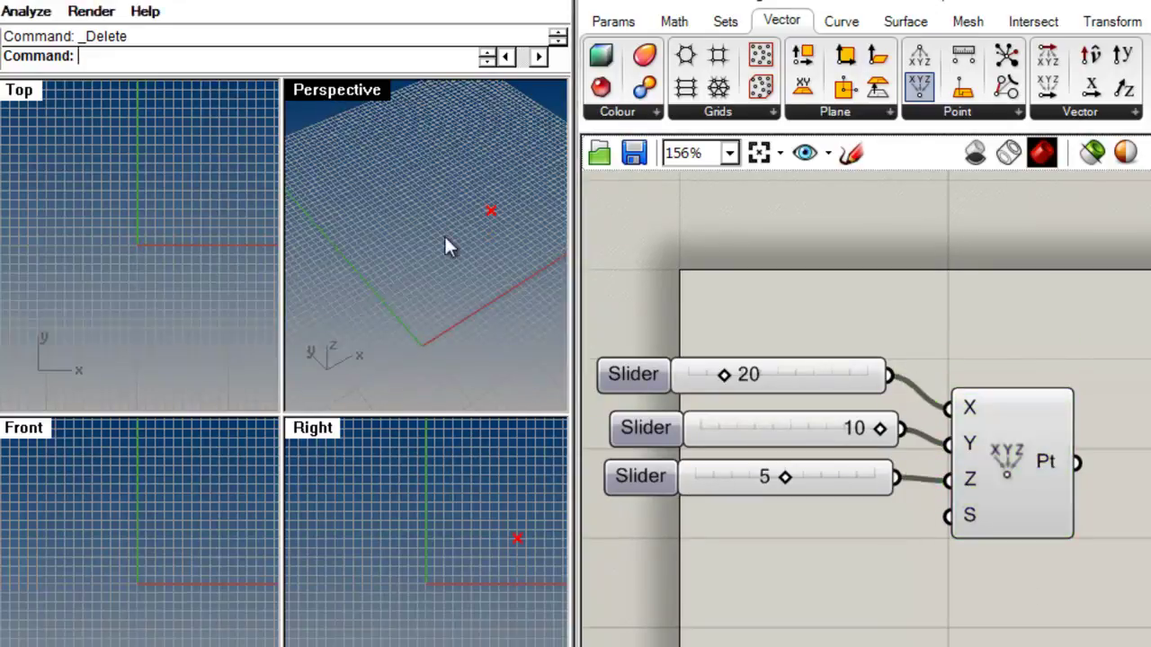
right_click_drag(411, 401, 338, 412, "shift")
left_click(1027, 413)
left_click(908, 338)
- Set the X, Y and Z sliders to 9, 5 and 4 and tidy the layout of the components
left_click_drag(745, 379, 727, 401)
left_click_drag(878, 430, 765, 445)
mouse_move(791, 488)
left_mouse_down()
mouse_move(683, 490)
mouse_move(809, 502)
left_mouse_up()
left_click_drag(1025, 496, 1038, 475)
left_click(1043, 600)
left_click_drag(633, 425, 631, 424)
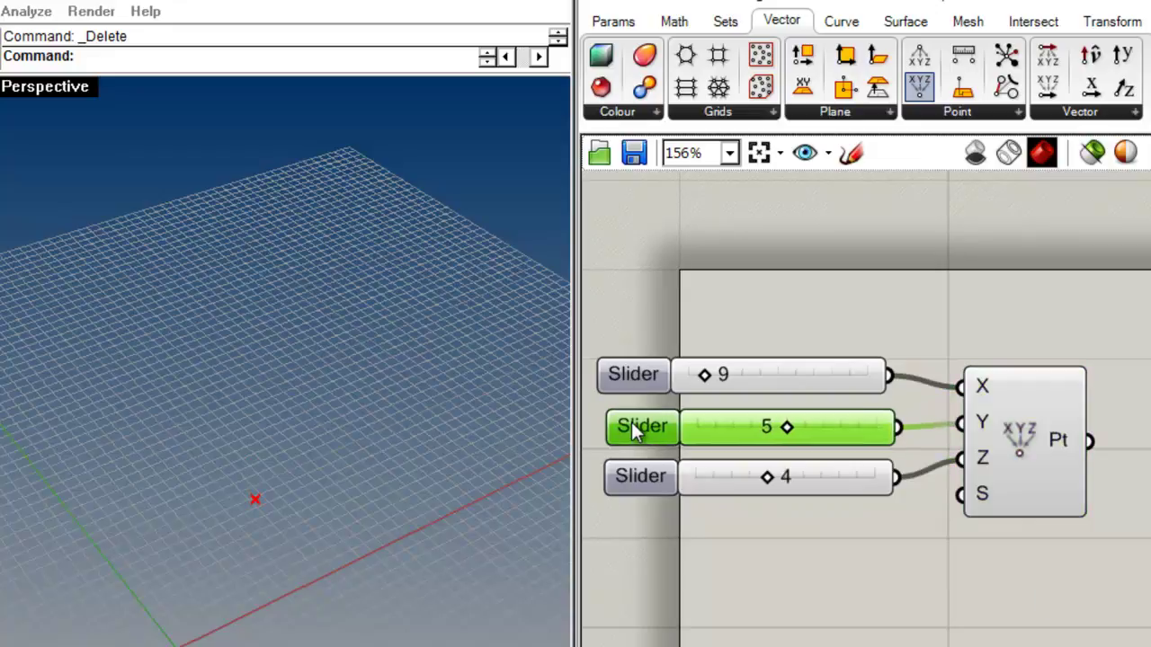
left_click_drag(649, 377, 652, 376)
left_click(975, 342)
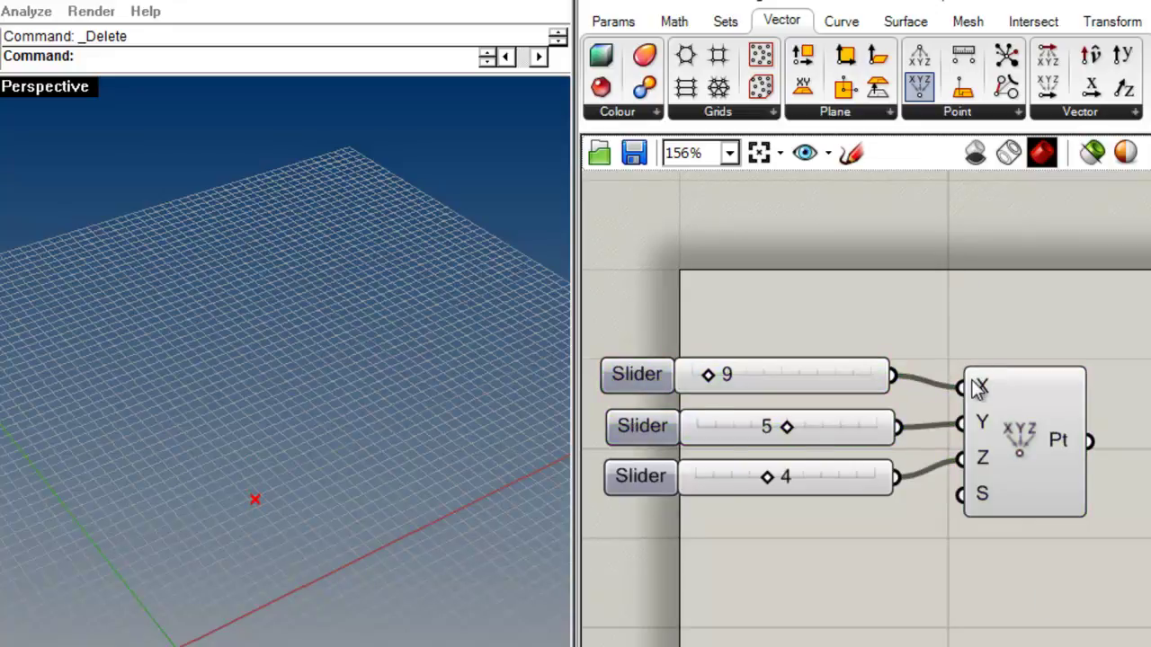
- Delete the three sliders and the Point XYZ component from the canvas
scroll(1027, 437, "down", 4)
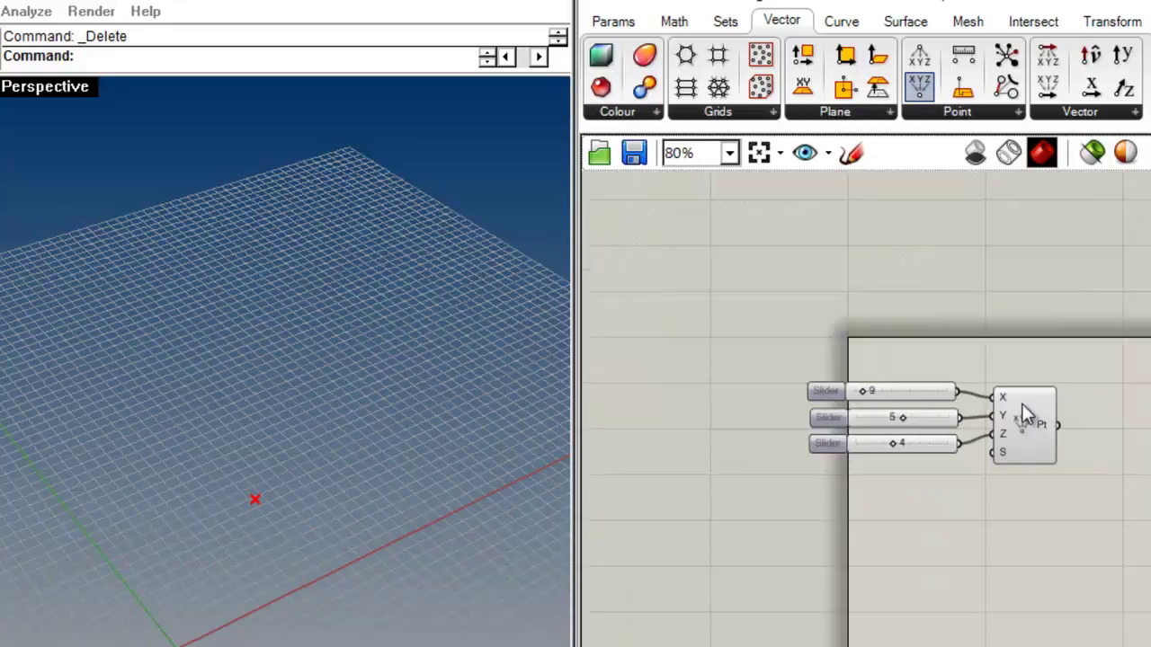
left_click_drag(1122, 559, 607, 295)
key("Delete")
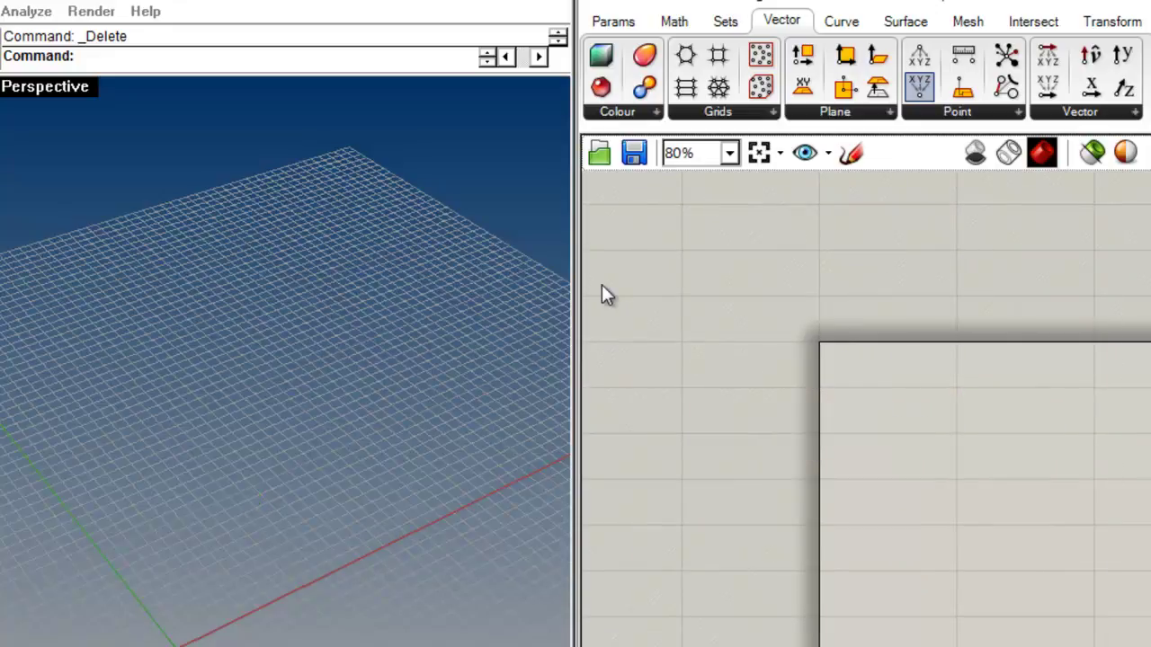
- Place three point objects near the origin in Rhino's Perspective viewport with the Points command and select them
left_click(836, 27)
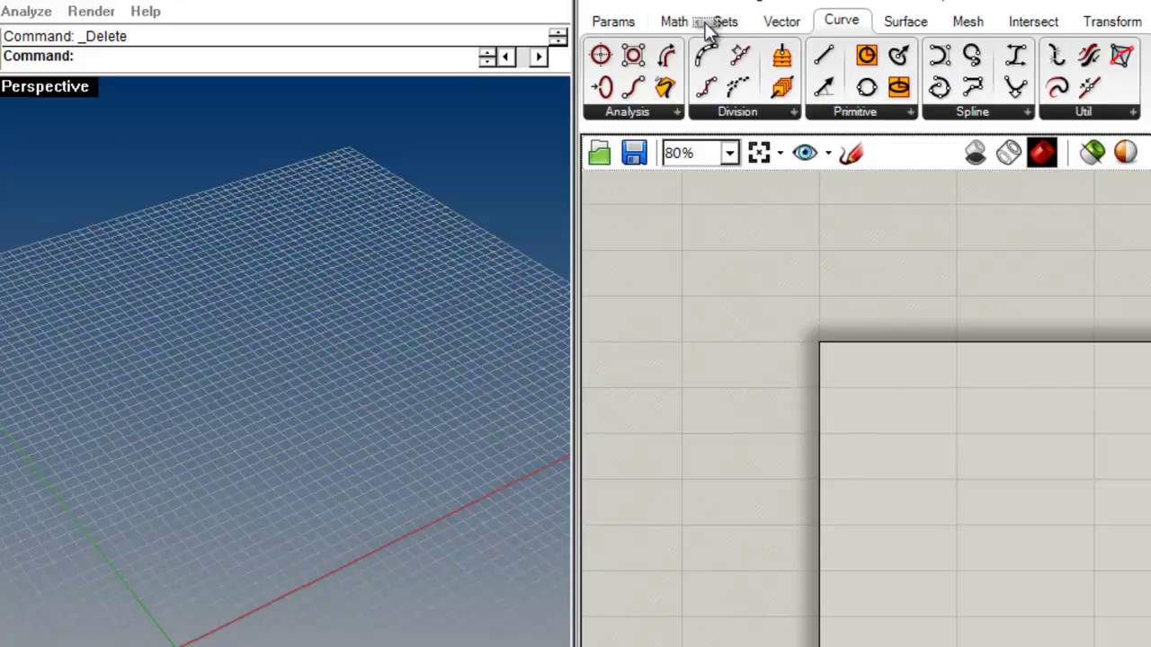
left_click(192, 57)
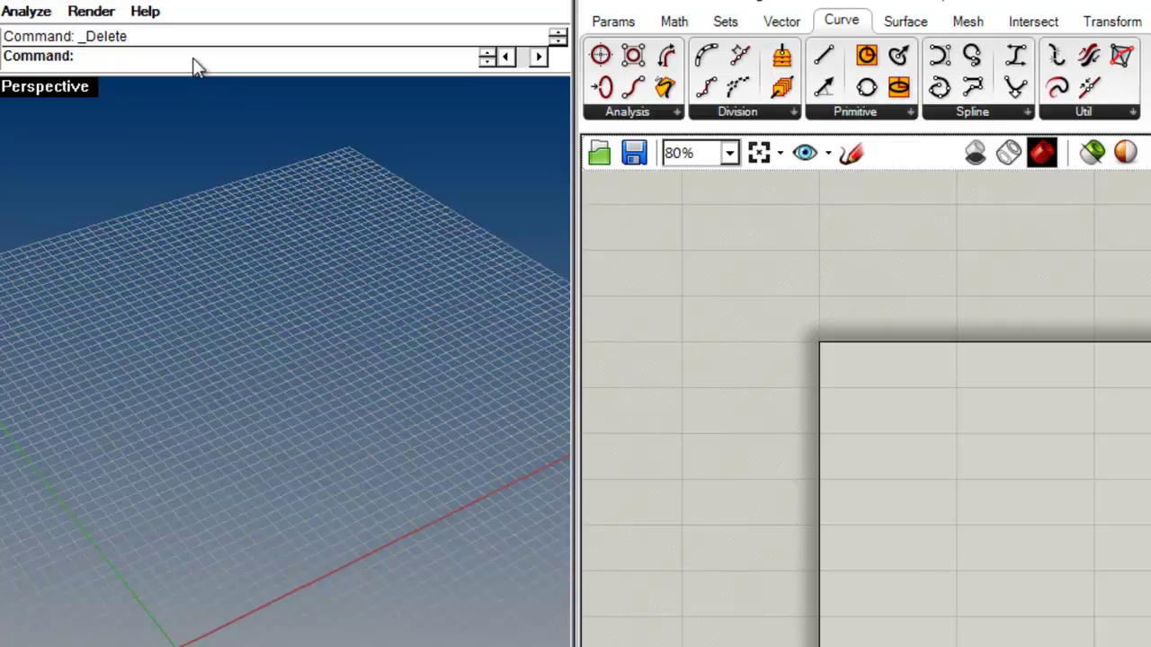
type("Point")
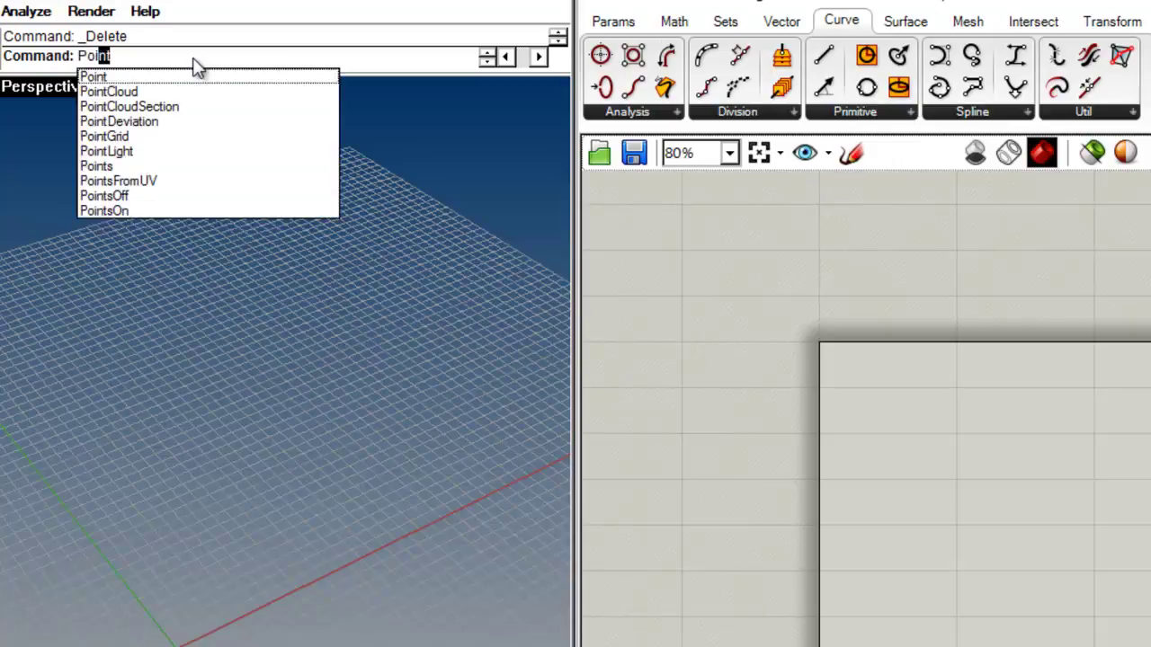
left_click(101, 169)
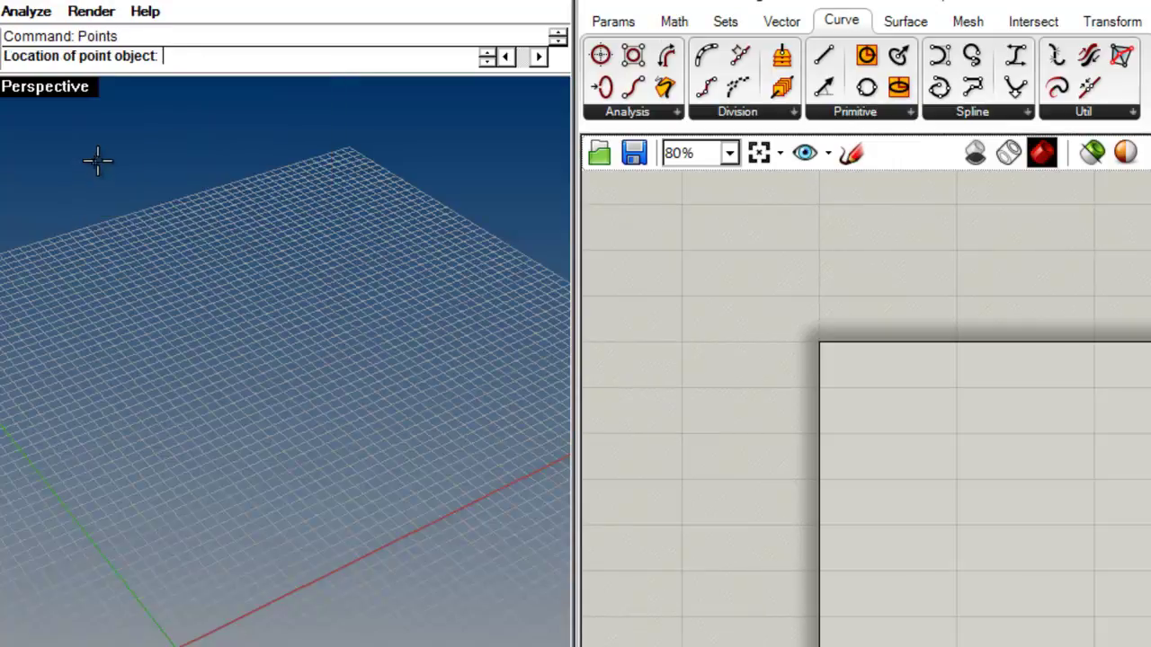
left_click(263, 552)
left_click(179, 518)
left_click(129, 443)
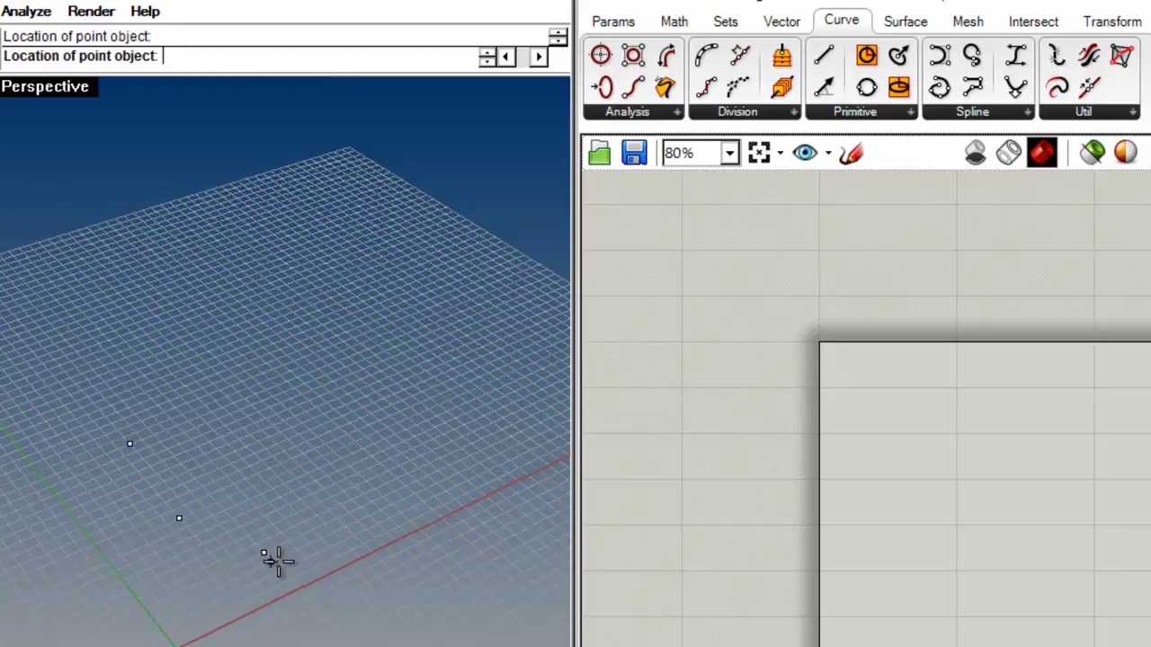
key("Return")
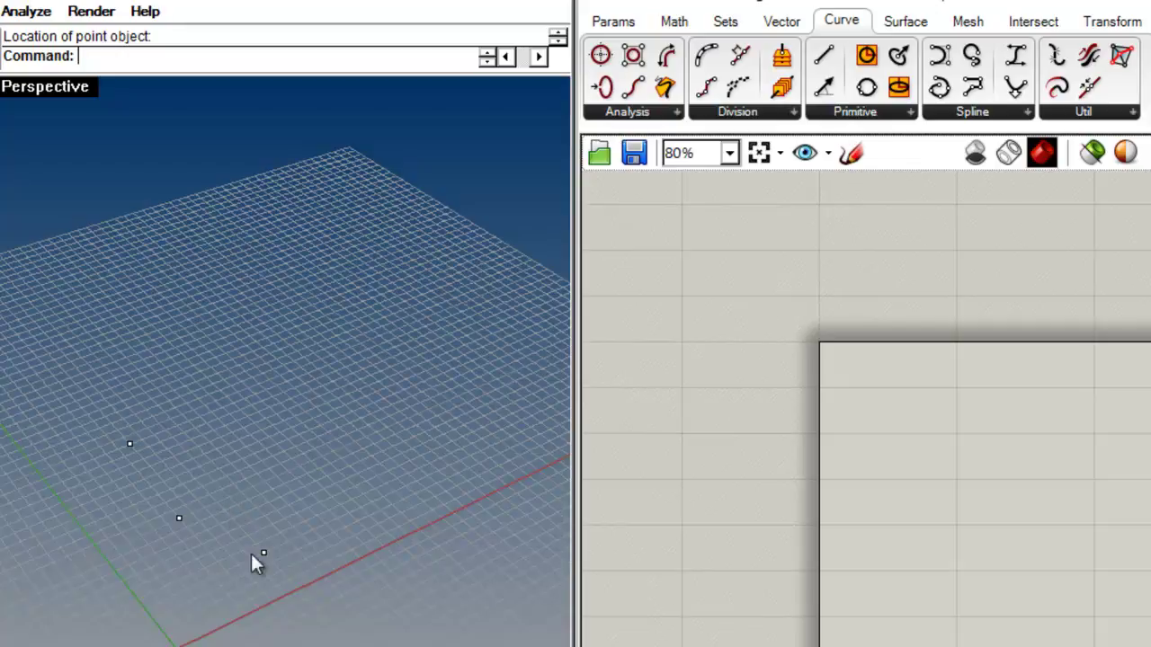
left_click_drag(294, 584, 99, 415)
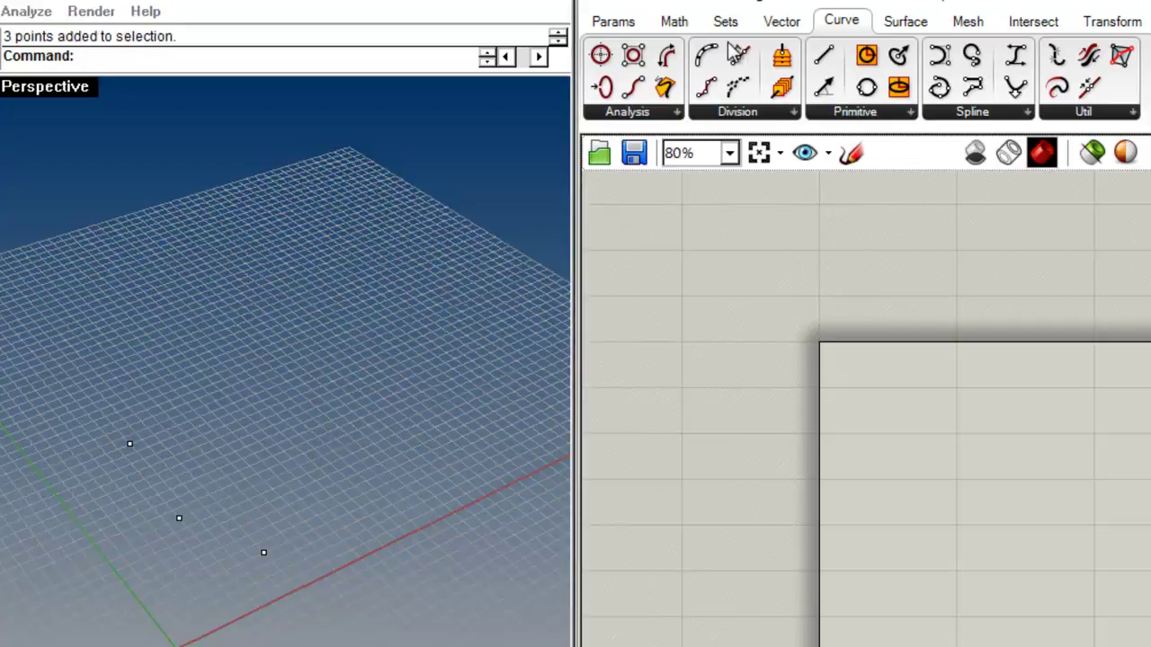
- Add a Point parameter to the Grasshopper canvas and position it near the canvas's upper corner
left_click(762, 22)
left_click(615, 22)
left_click_drag(601, 55, 861, 388)
right_click_drag(894, 405, 781, 324)
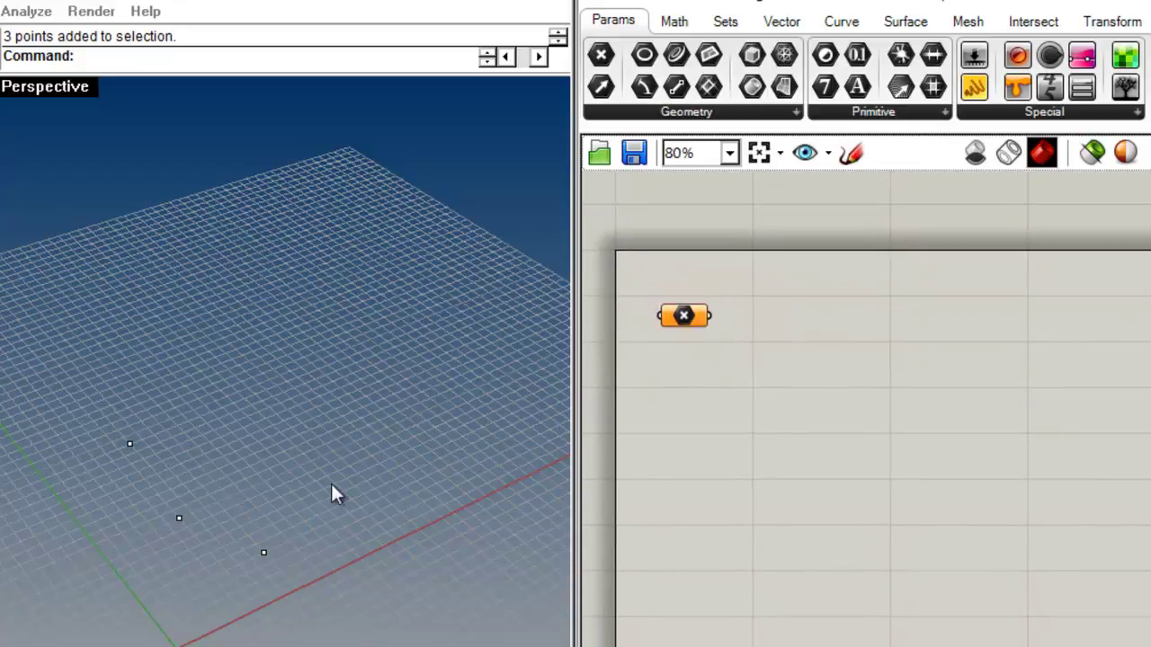
right_click(686, 320)
left_click(665, 401)
left_click_drag(290, 598, 88, 408)
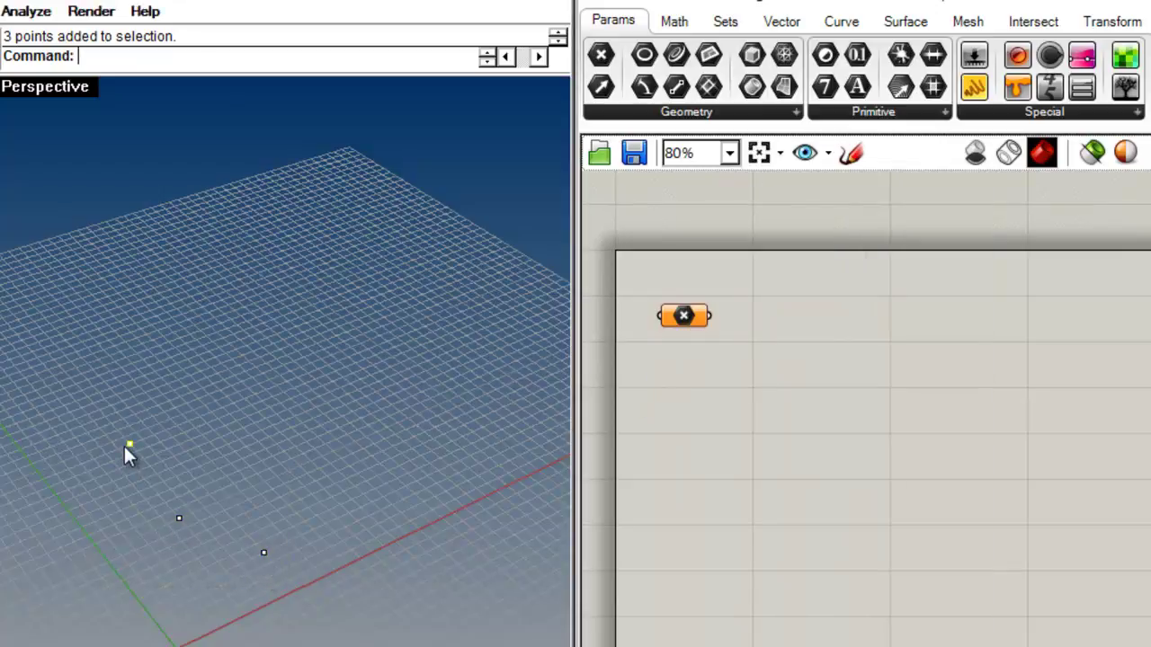
right_click_drag(216, 512, 268, 575)
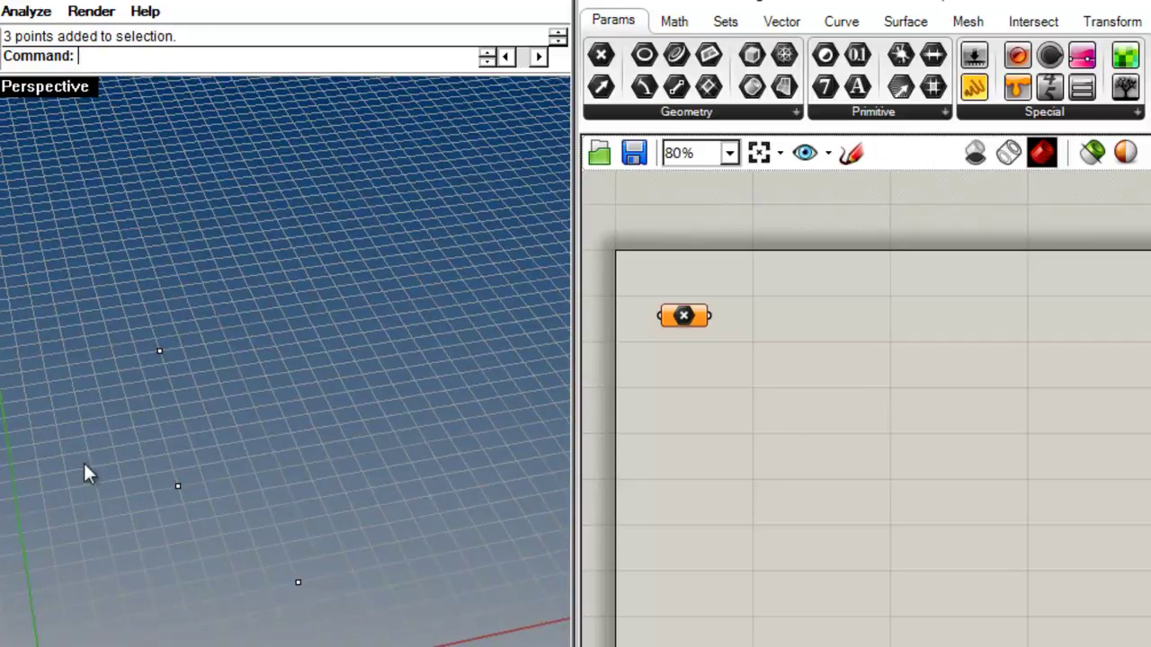
left_click_drag(680, 314, 713, 313)
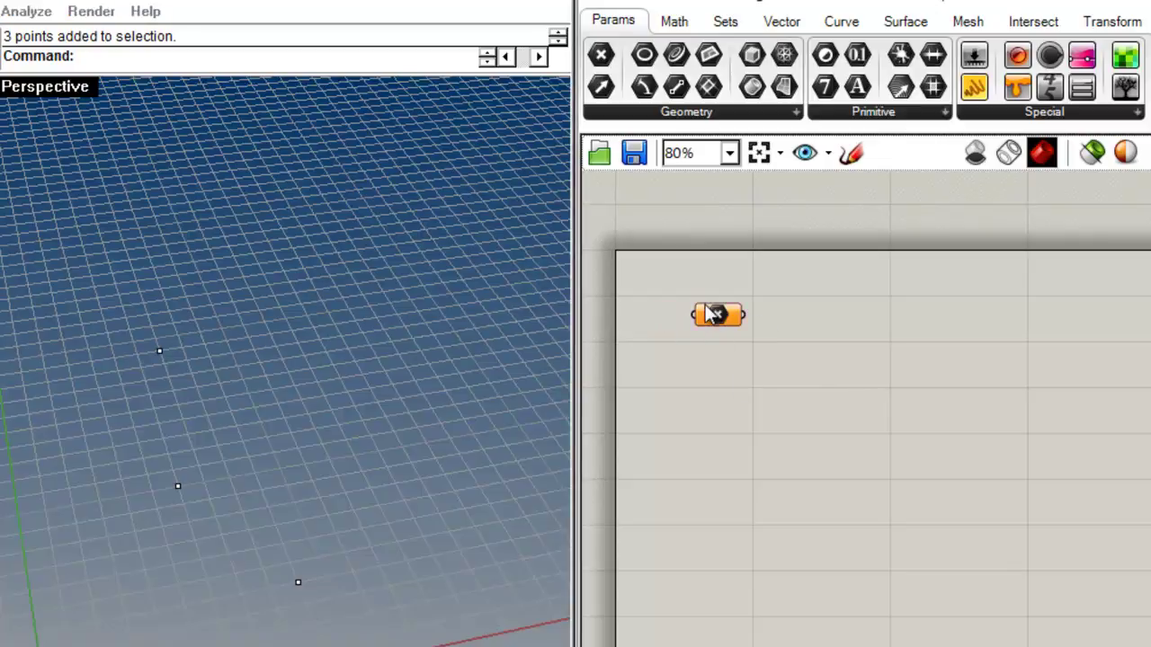
- Reference the three Rhino points in the Point parameter as multiple points, starting nearest the red axis, and shift the component slightly
right_click(719, 318)
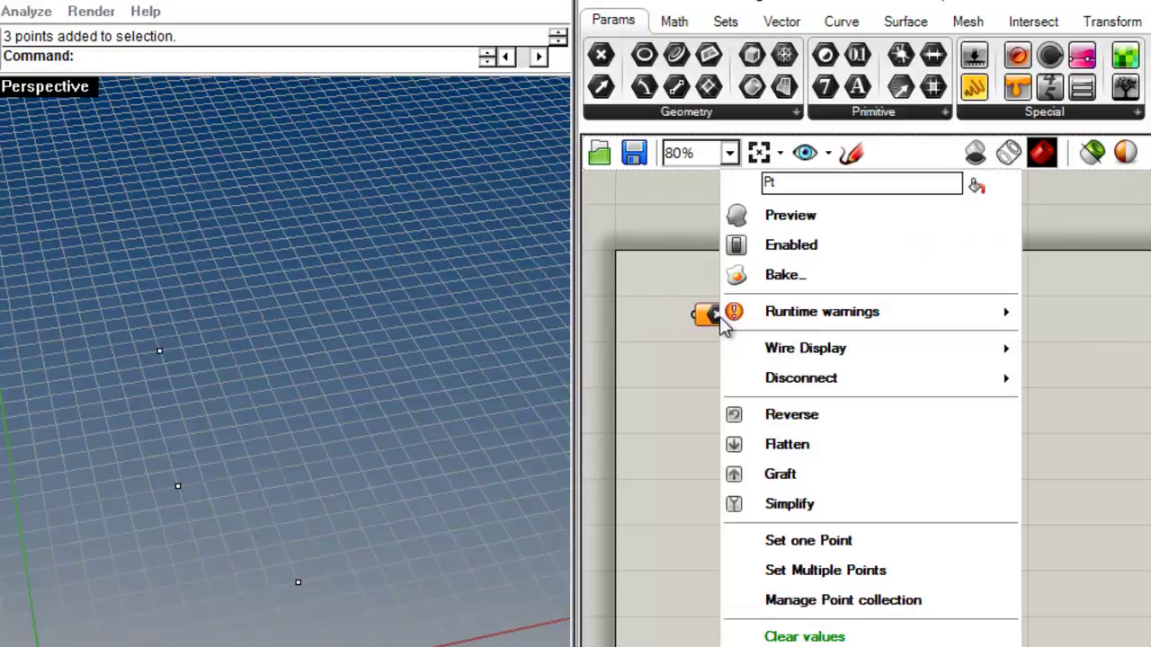
left_click(831, 580)
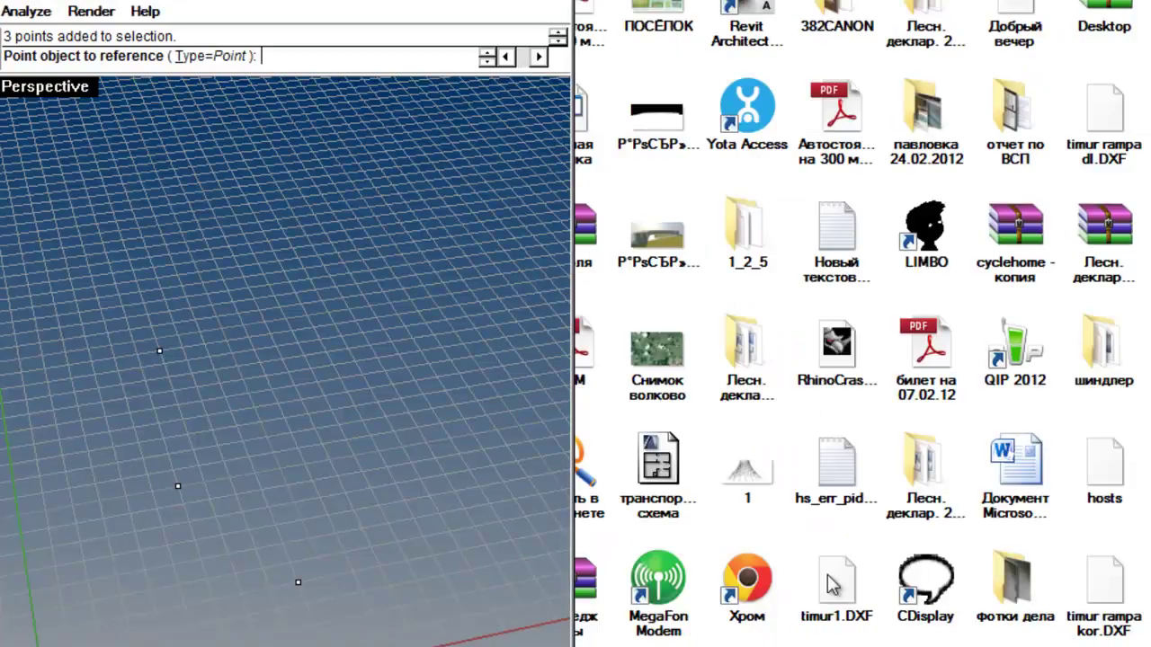
left_click(297, 581)
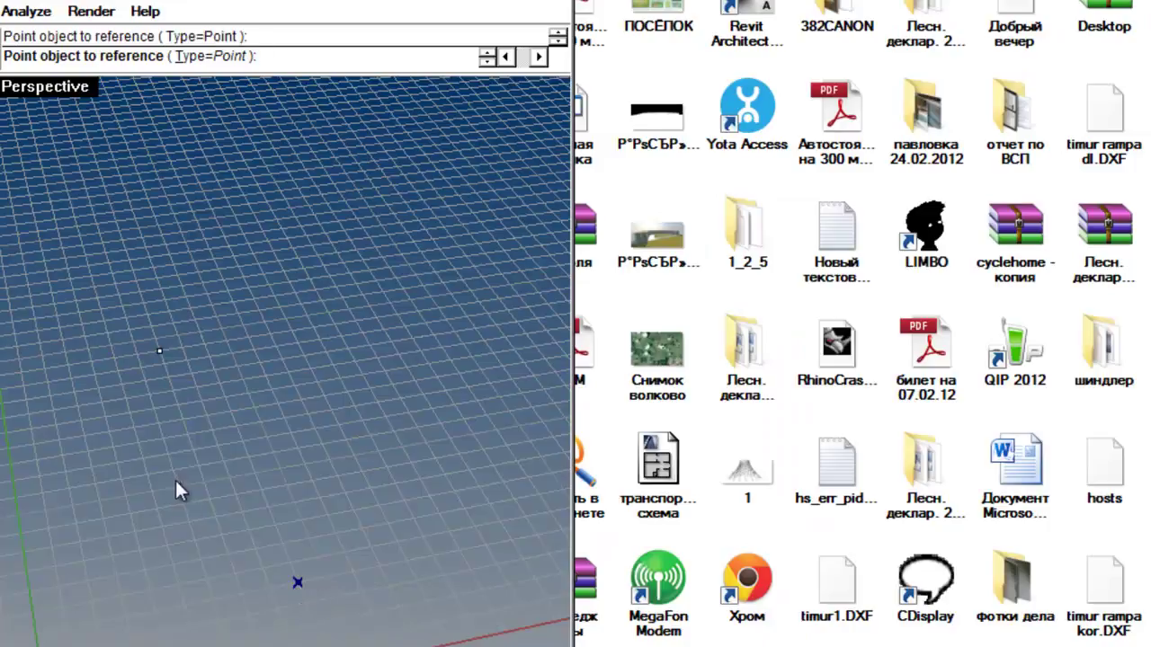
left_click(178, 487)
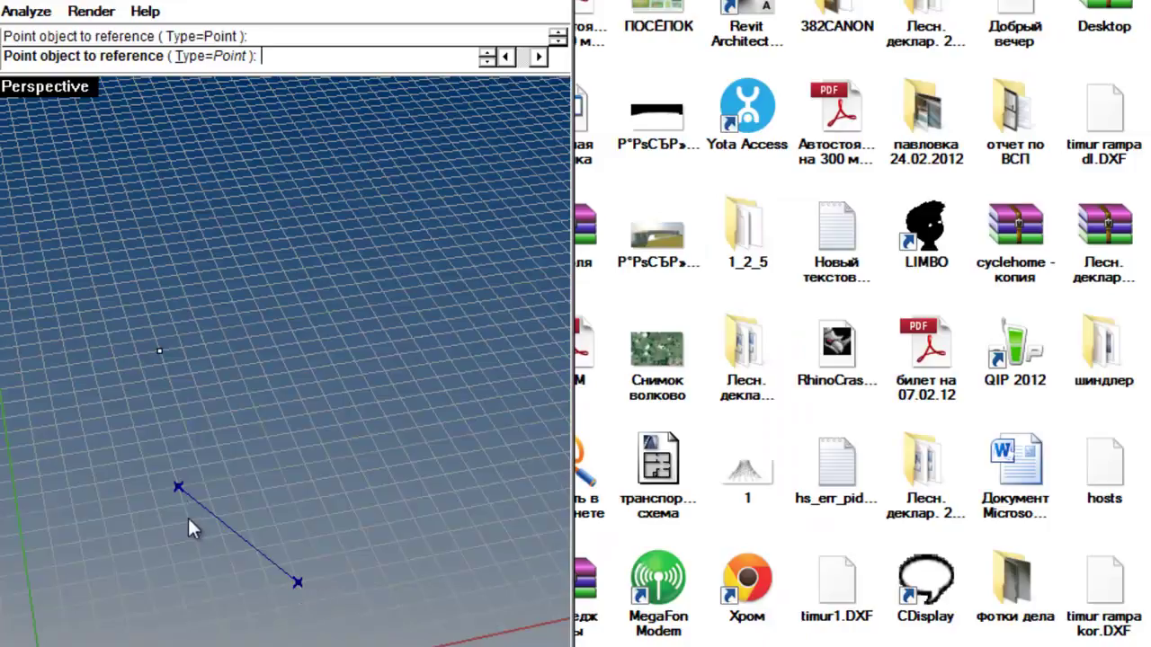
left_click(157, 351)
key("Return")
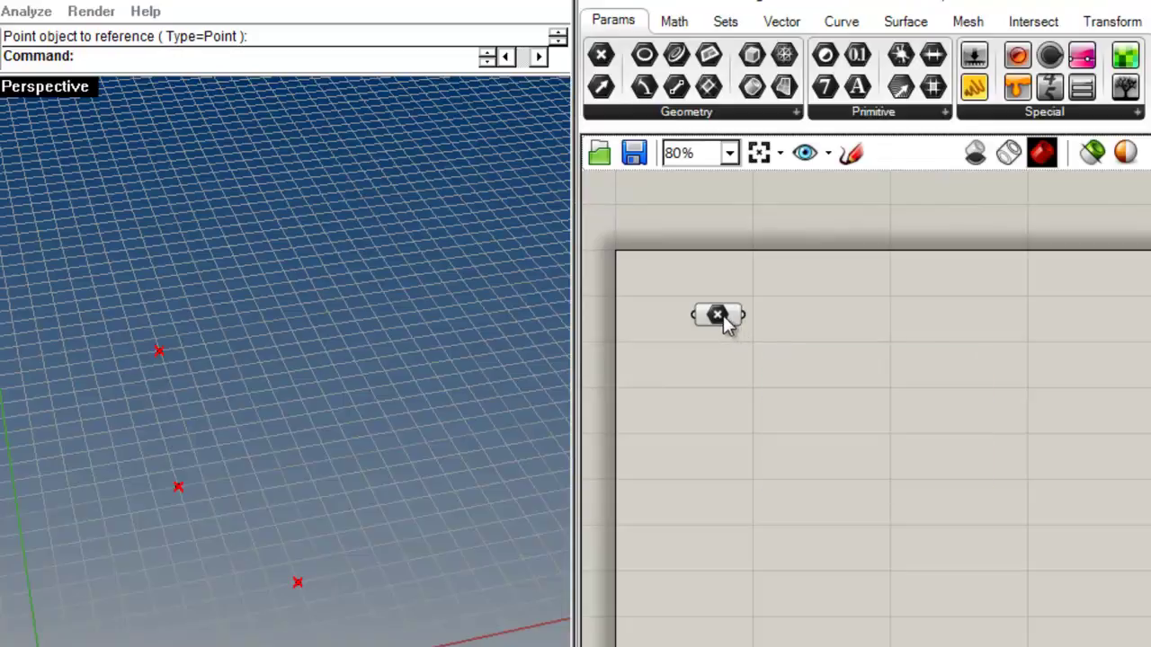
left_click_drag(725, 321, 693, 329)
left_click(720, 376)
right_click_drag(107, 484, 188, 533)
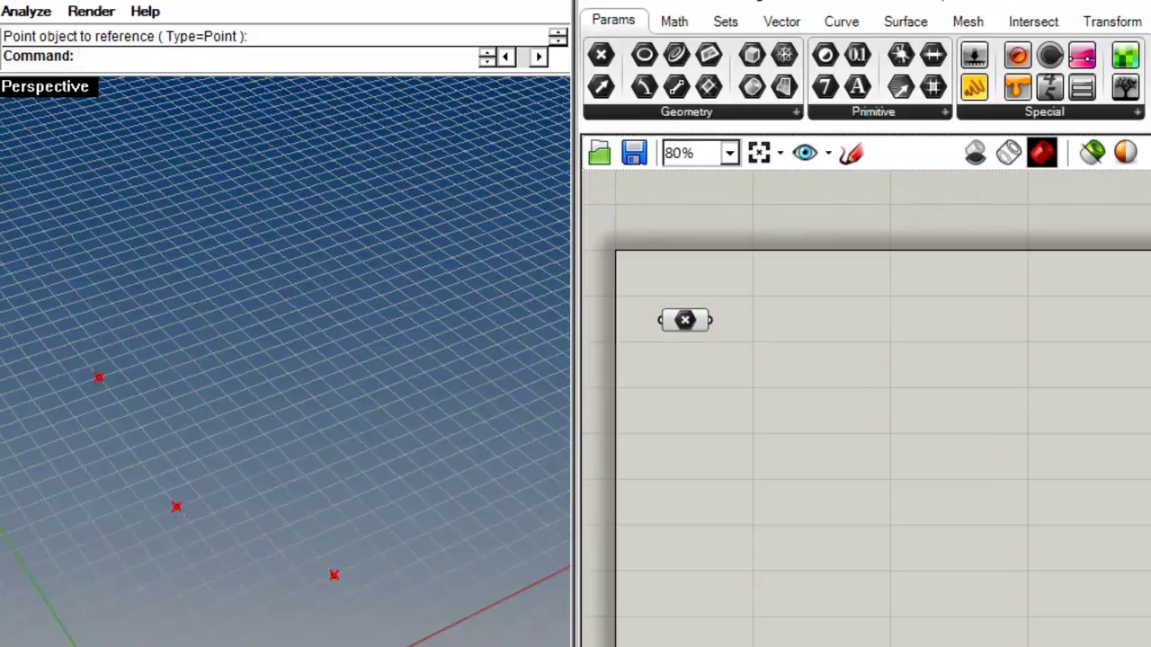
- Add an Interpolate curve component beside the Point parameter and check its V input
left_click(849, 23)
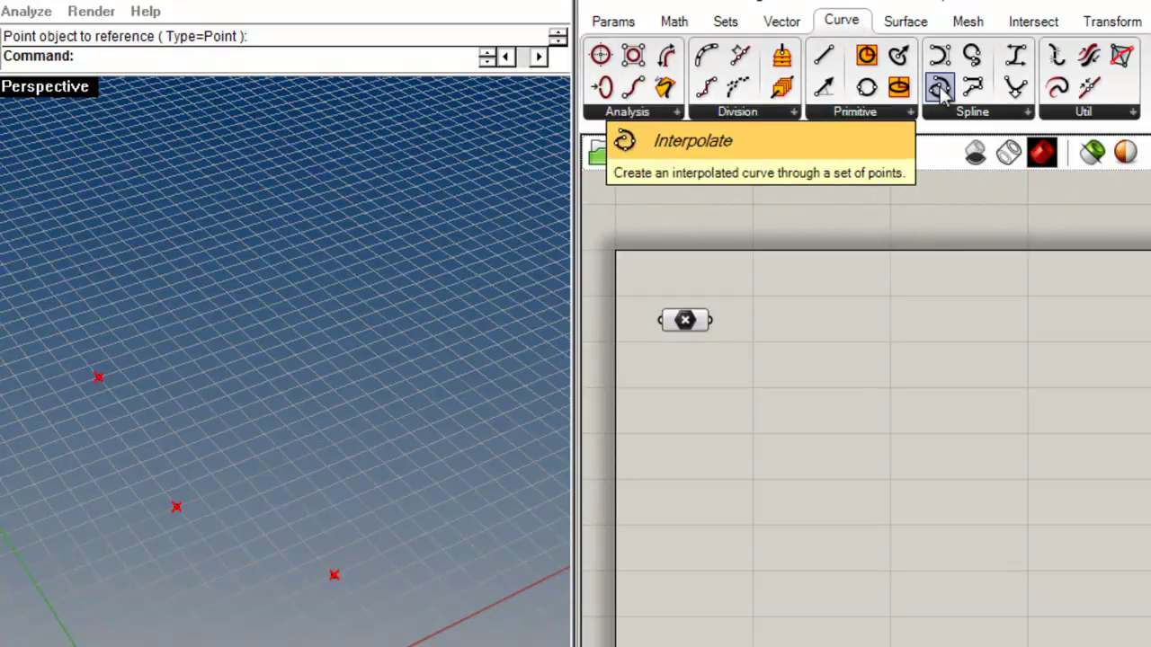
left_click_drag(940, 90, 803, 330)
left_click(874, 340)
scroll(809, 265, "up", 5)
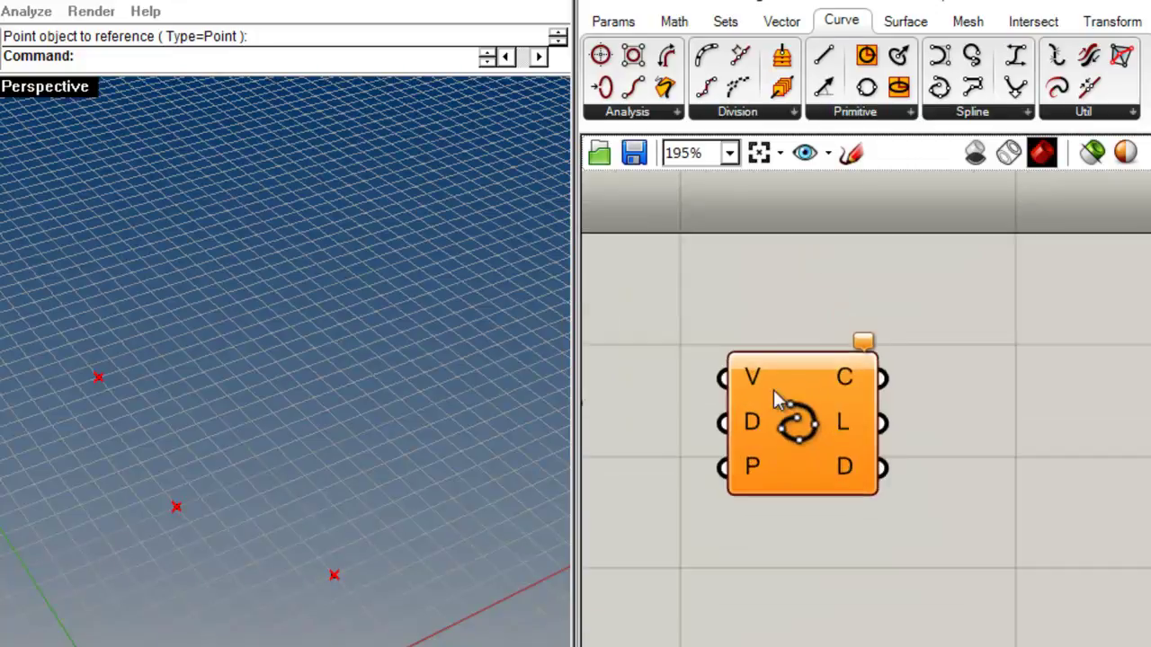
mouse_move(753, 378)
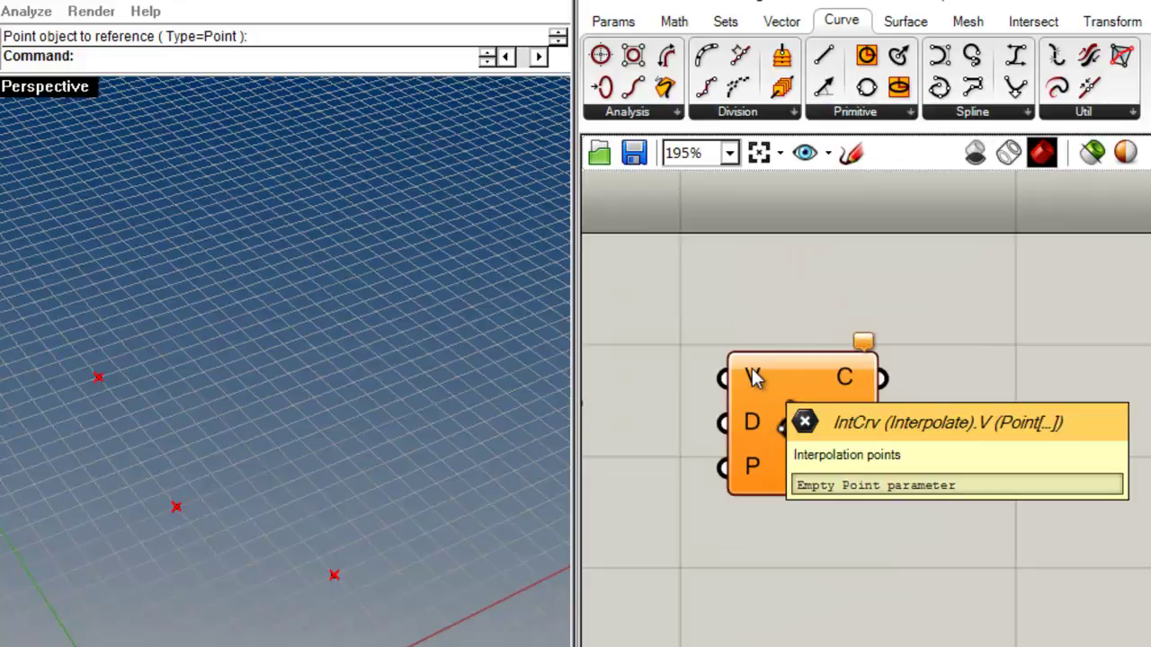
- Connect the Point parameter to the Interpolate component's V input and move the referenced Rhino points to reshape the curve
right_click_drag(646, 418, 830, 455)
left_click_drag(766, 440, 935, 412)
right_click_drag(202, 530, 285, 475)
left_click_drag(284, 473, 263, 461)
left_click_drag(462, 504, 408, 523)
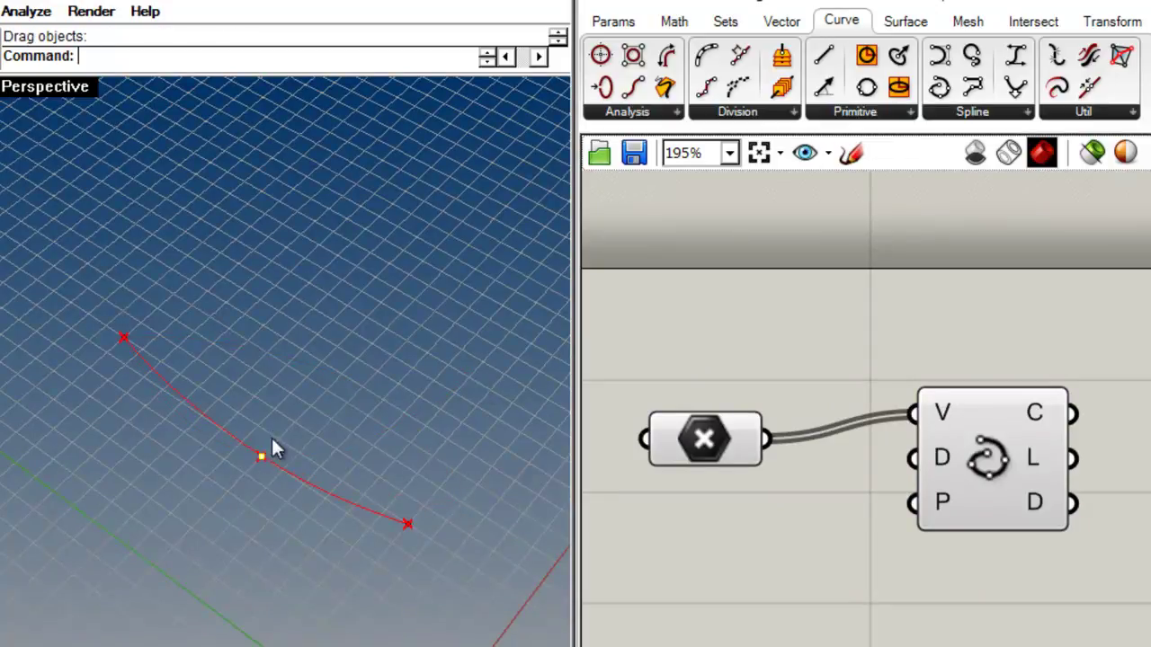
- Move the Interpolate component up, add a PolyLine component below it, and connect the Point parameter to the PolyLine's V input
right_click_drag(949, 346, 796, 353)
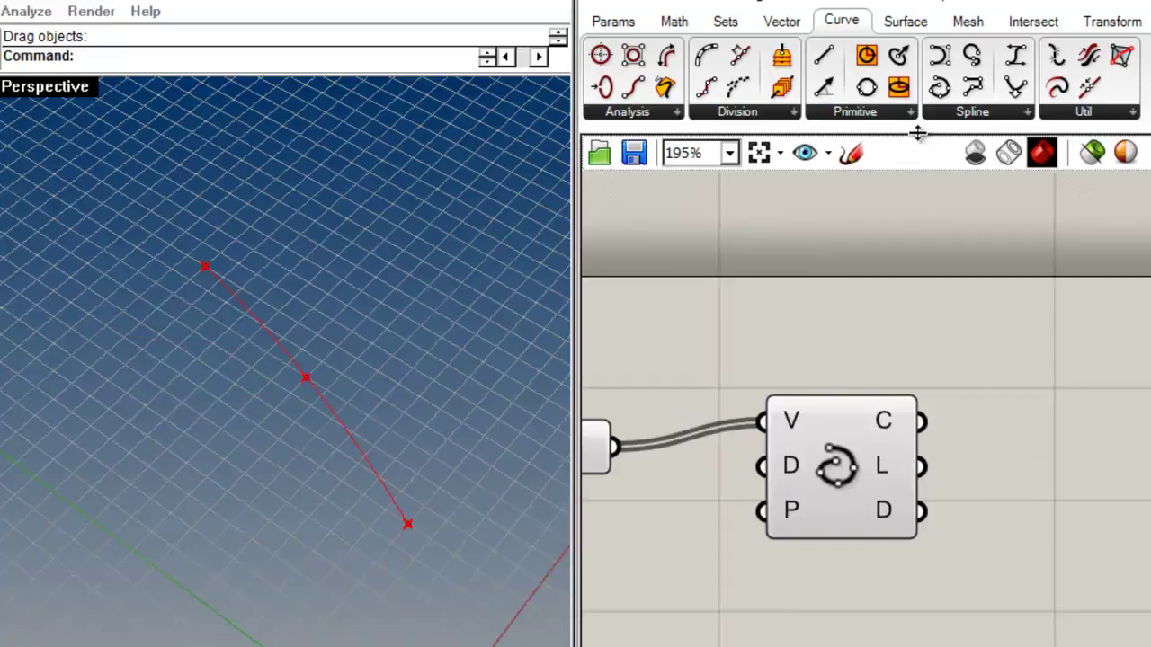
right_click_drag(788, 305, 843, 260)
left_click_drag(898, 373, 914, 275)
left_click(935, 477)
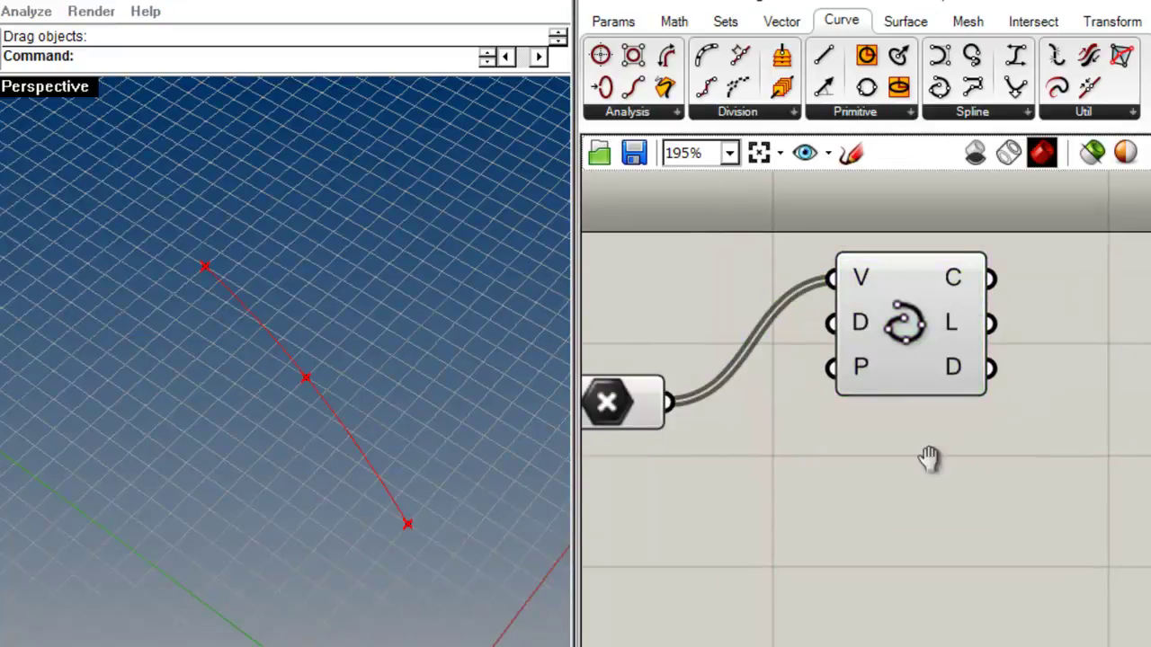
right_click_drag(935, 477, 953, 440)
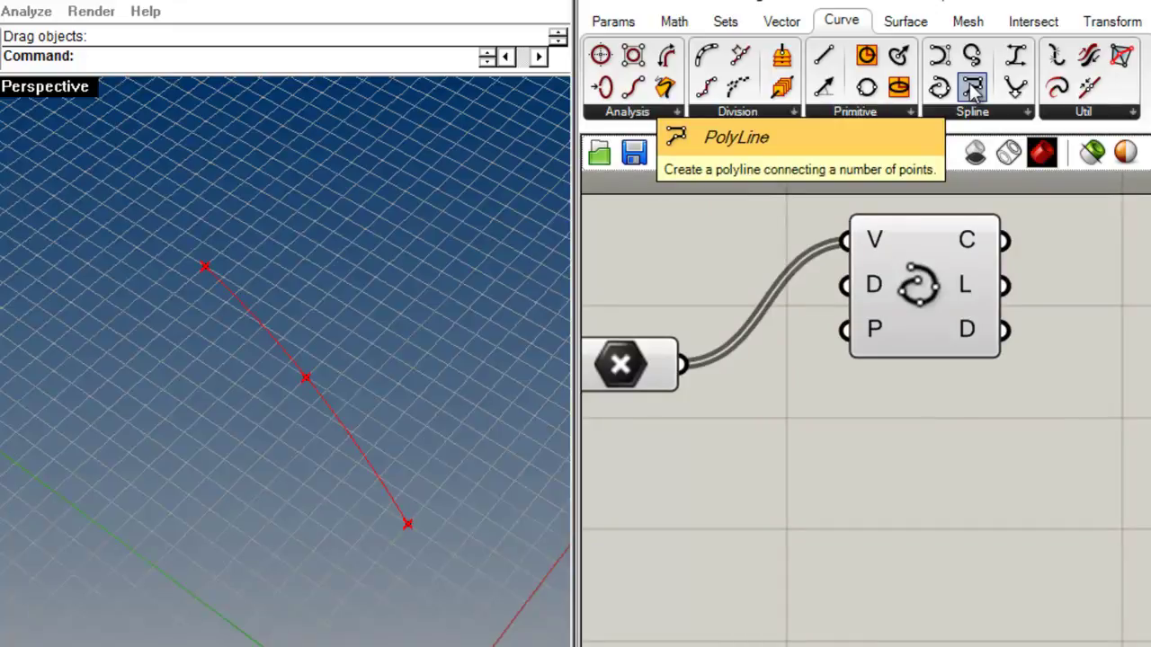
left_click_drag(973, 88, 896, 497)
left_click_drag(812, 469, 685, 364)
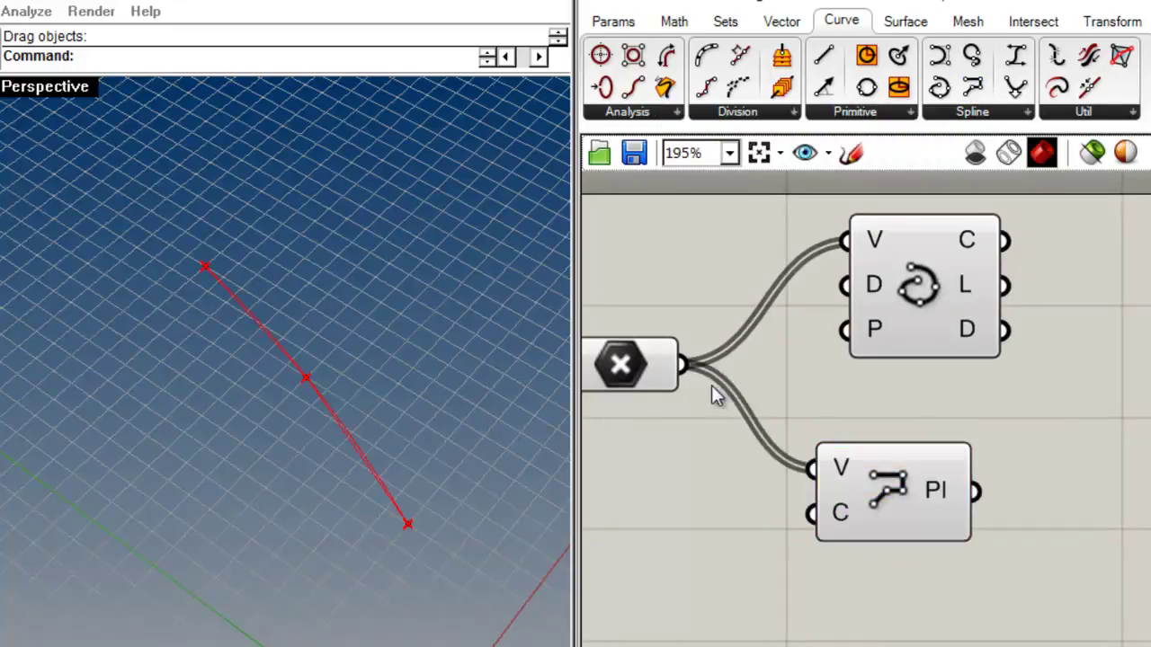
- Shift the Interpolate component slightly and turn off its preview so only the polyline is drawn in Rhino
left_click_drag(926, 286, 883, 304)
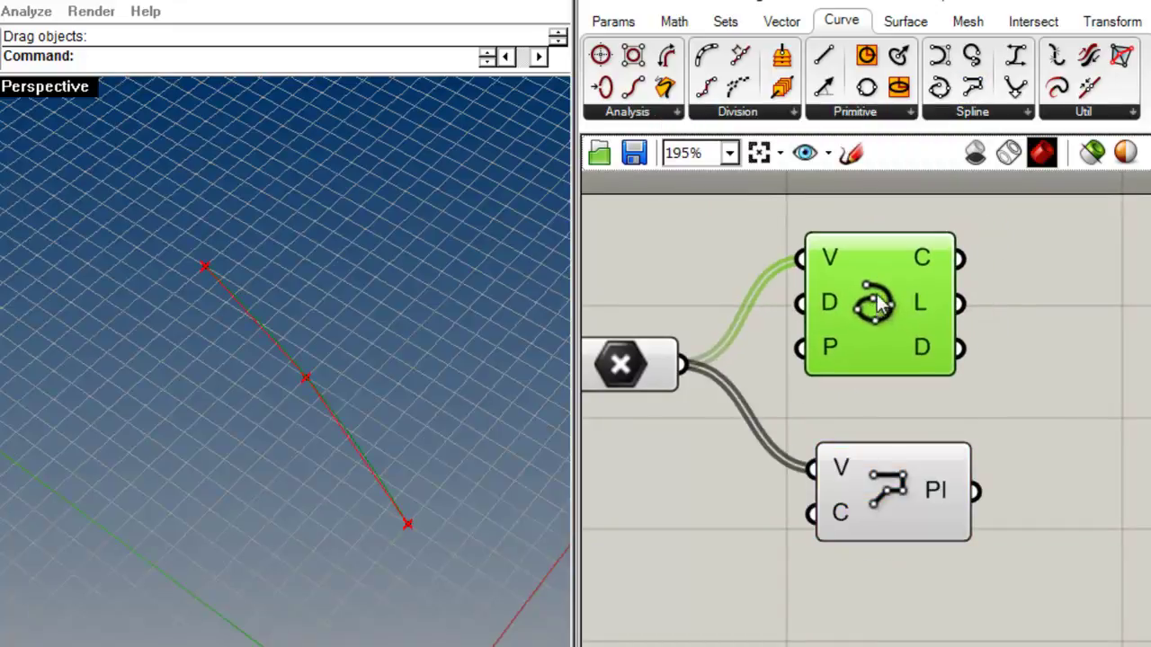
right_click(877, 302)
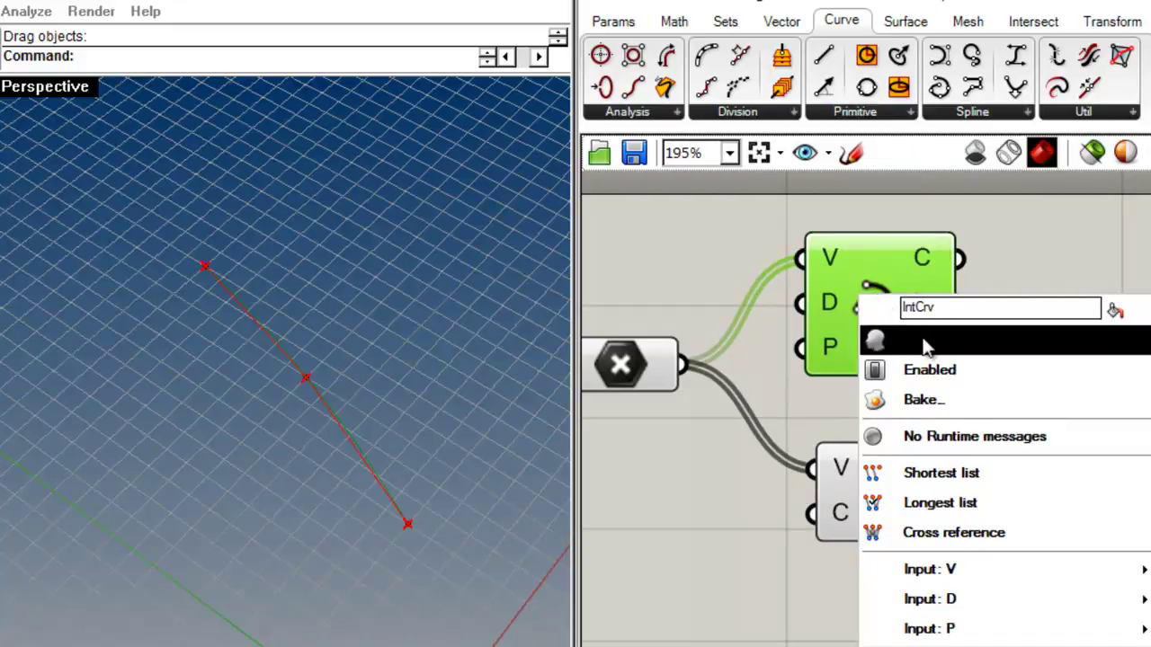
left_click(923, 340)
middle_click(1033, 323)
left_click(1106, 247)
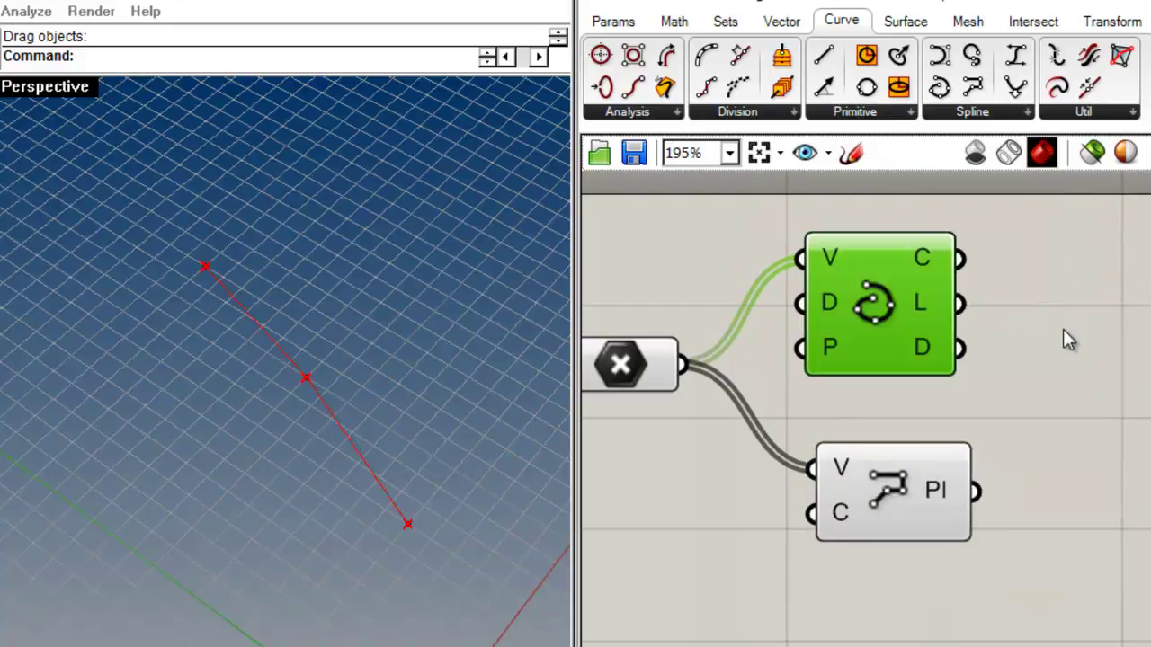
left_click(1056, 312)
- Highlight the PolyLine component's result and move an end point and the middle point in Rhino to reshape the polyline
right_click_drag(170, 498, 409, 396)
left_click(911, 502)
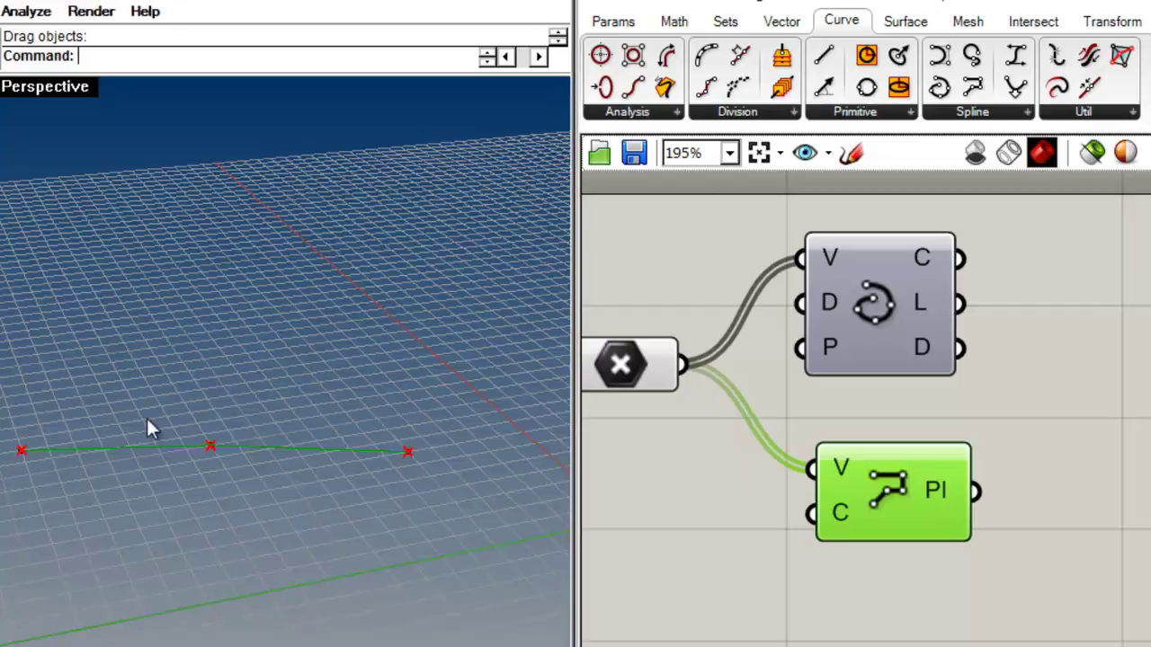
left_click_drag(20, 450, 249, 557)
left_click(315, 504)
right_click_drag(315, 505, 146, 599)
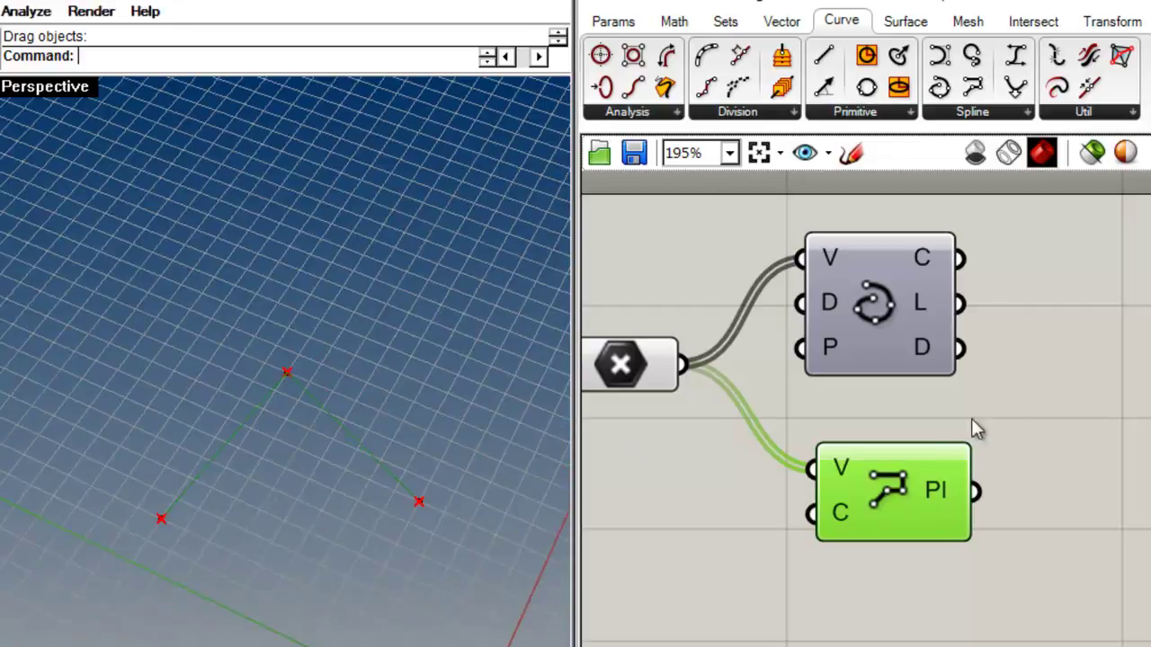
left_click(944, 421)
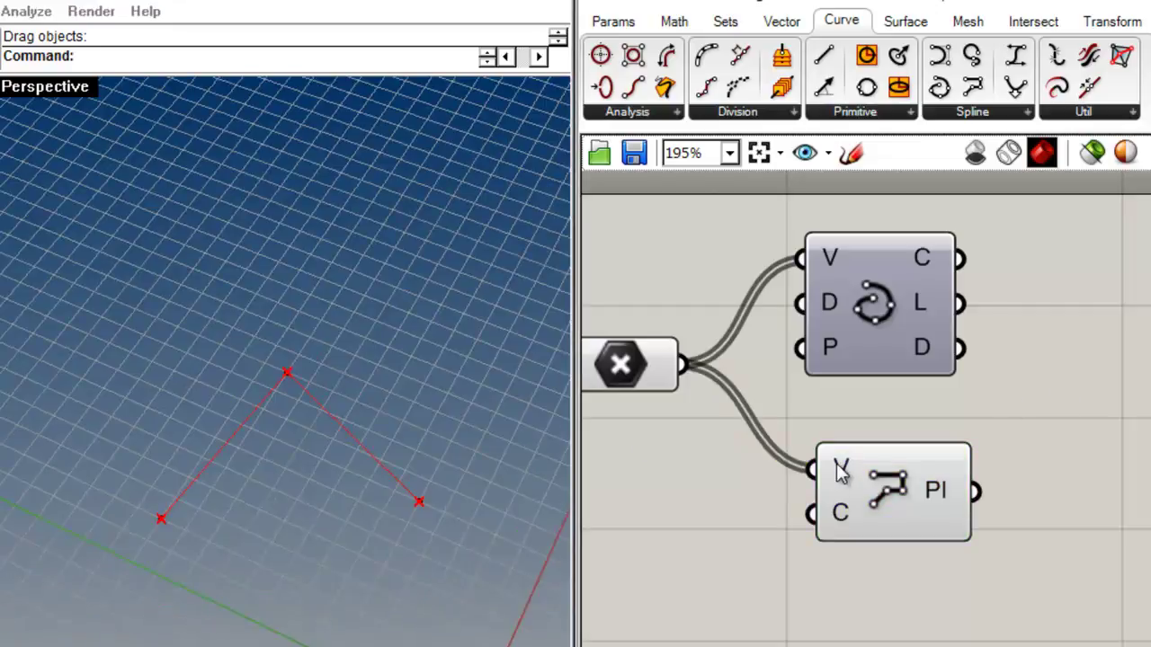
right_click_drag(328, 485, 246, 485)
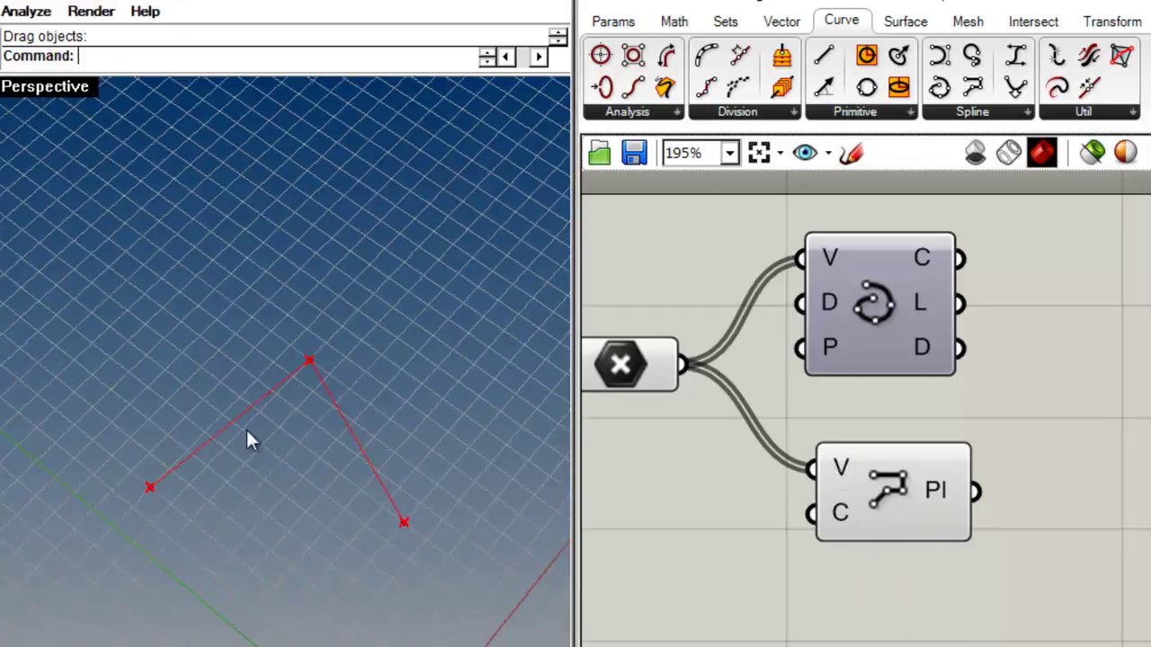
left_click_drag(299, 364, 299, 443)
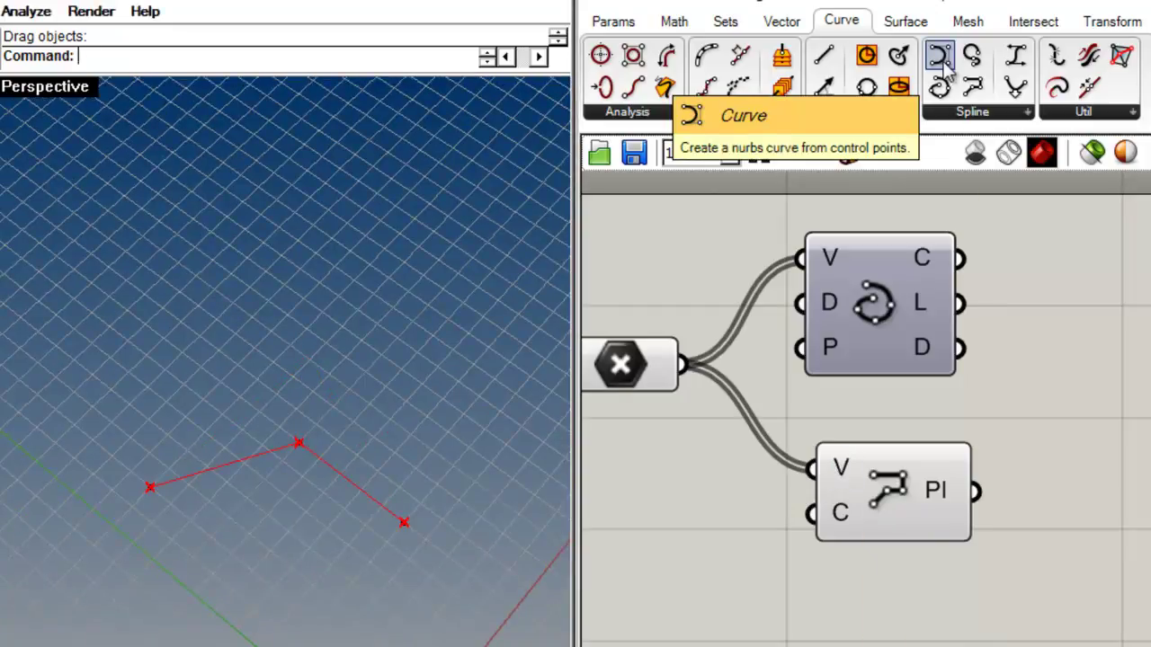
- Add a control-point Curve component below the PolyLine, feed its V input from the Point parameter, and turn off the PolyLine's preview
left_click_drag(944, 72, 893, 600)
left_click_drag(798, 599, 685, 365)
right_click(893, 490)
left_click(917, 432)
left_click_drag(911, 622, 920, 617)
left_click(1034, 585)
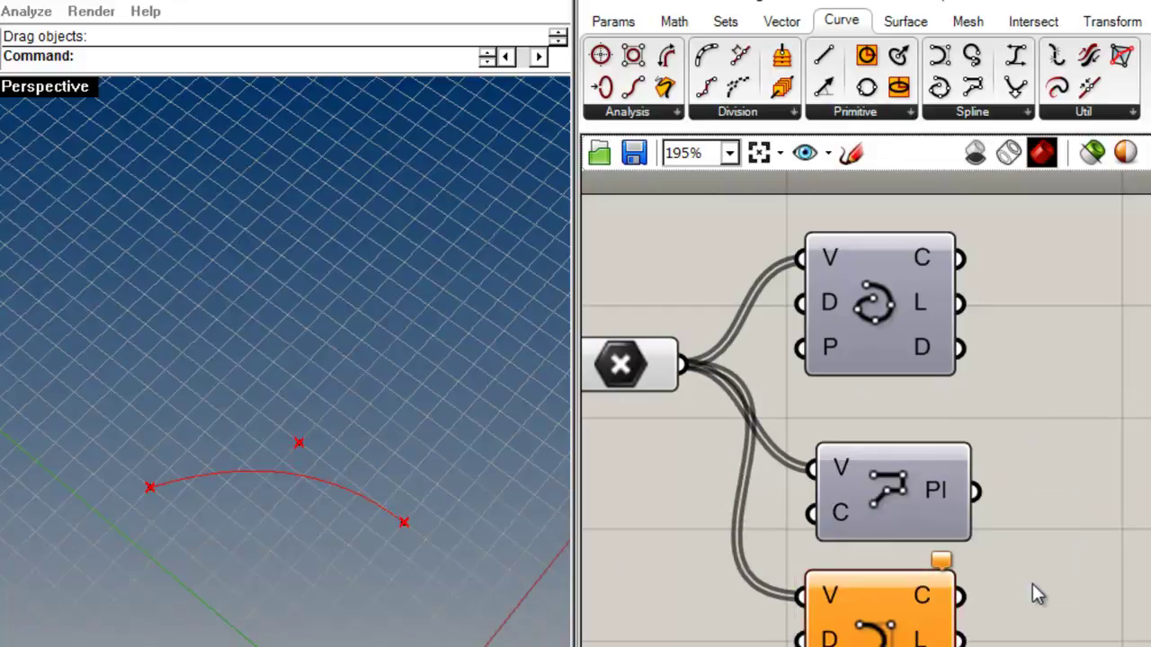
- Move the middle point and the end point nearest the green axis in Rhino to reshape the control-point curve
left_click_drag(297, 444, 401, 370)
left_click(183, 380)
left_click_drag(132, 487, 149, 435)
left_click_drag(396, 384, 381, 435)
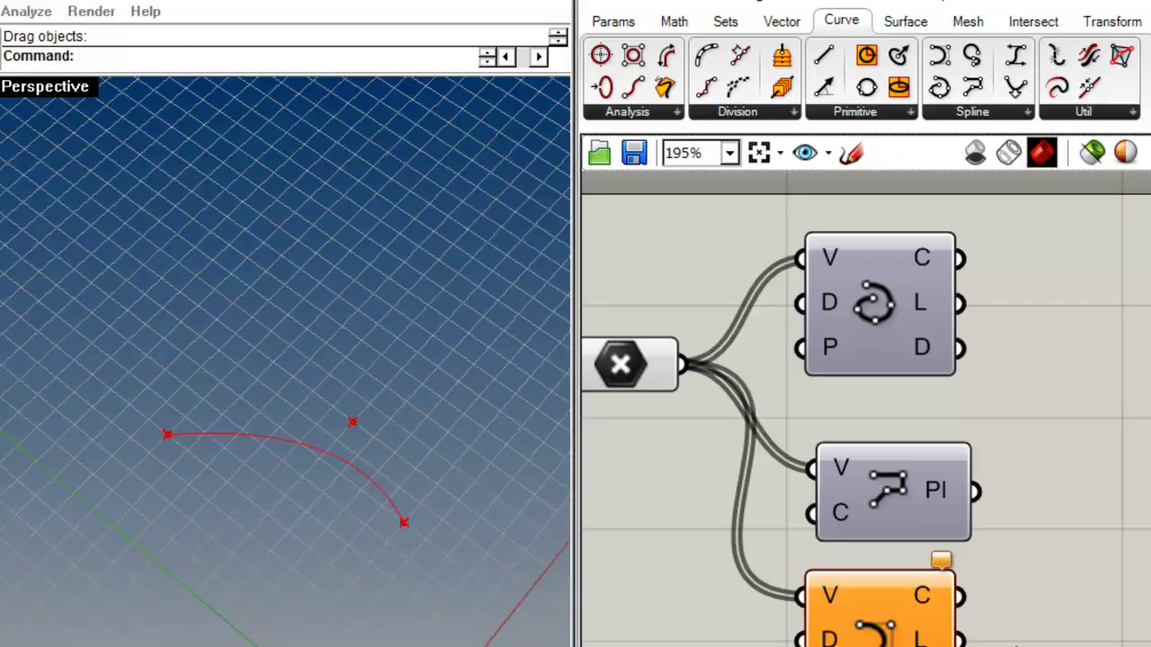
- Delete the PolyLine and control-point Curve components and turn the Interpolate component's preview back on
left_click_drag(1061, 646, 741, 428)
key("Delete")
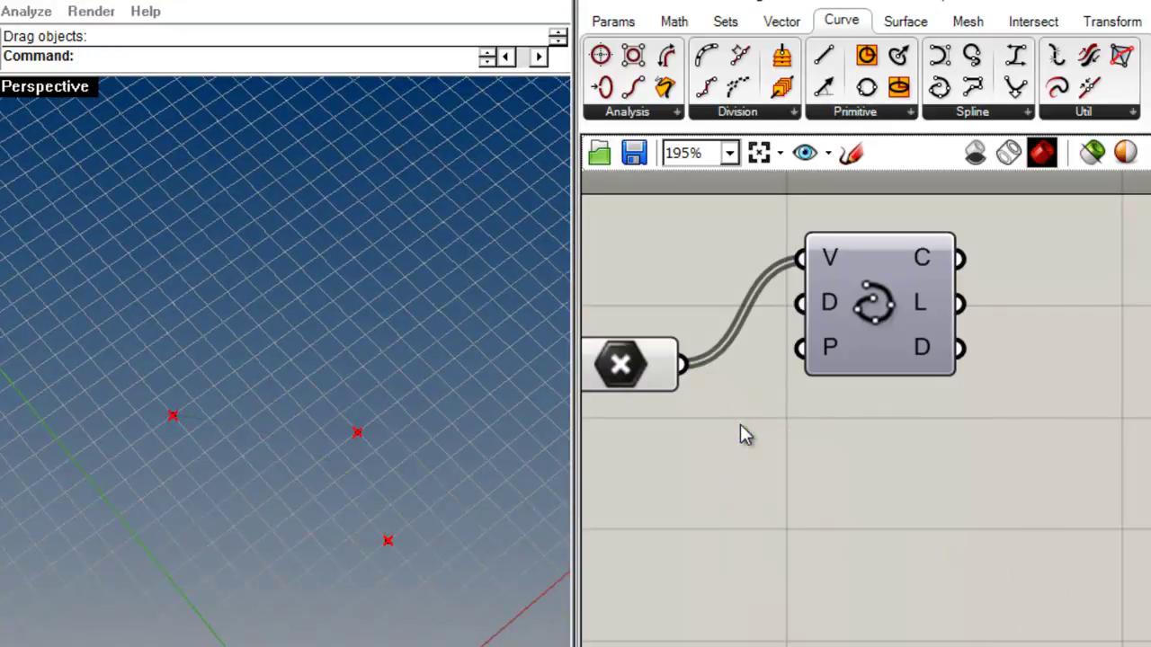
right_click(902, 274)
left_click(904, 326)
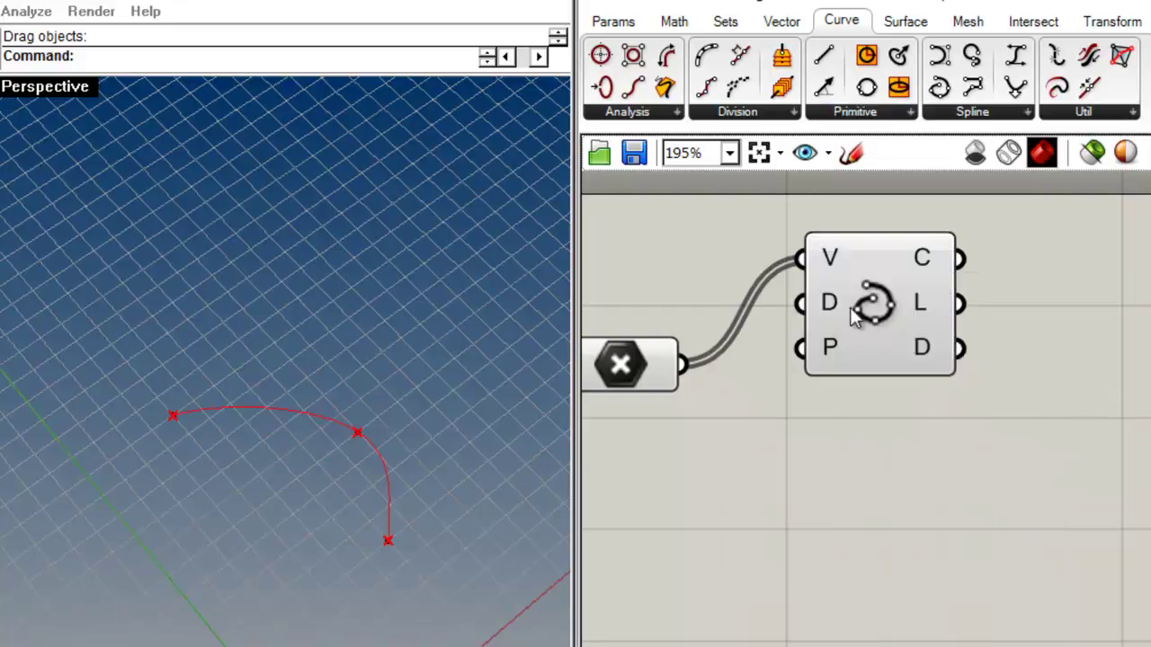
- Turn off the Point parameter's preview and move the middle Rhino point to flatten the interpolated curve
left_click_drag(840, 330, 872, 388)
left_click(935, 524)
right_click_drag(710, 547, 873, 596)
left_click_drag(874, 524, 711, 360)
middle_click(797, 291)
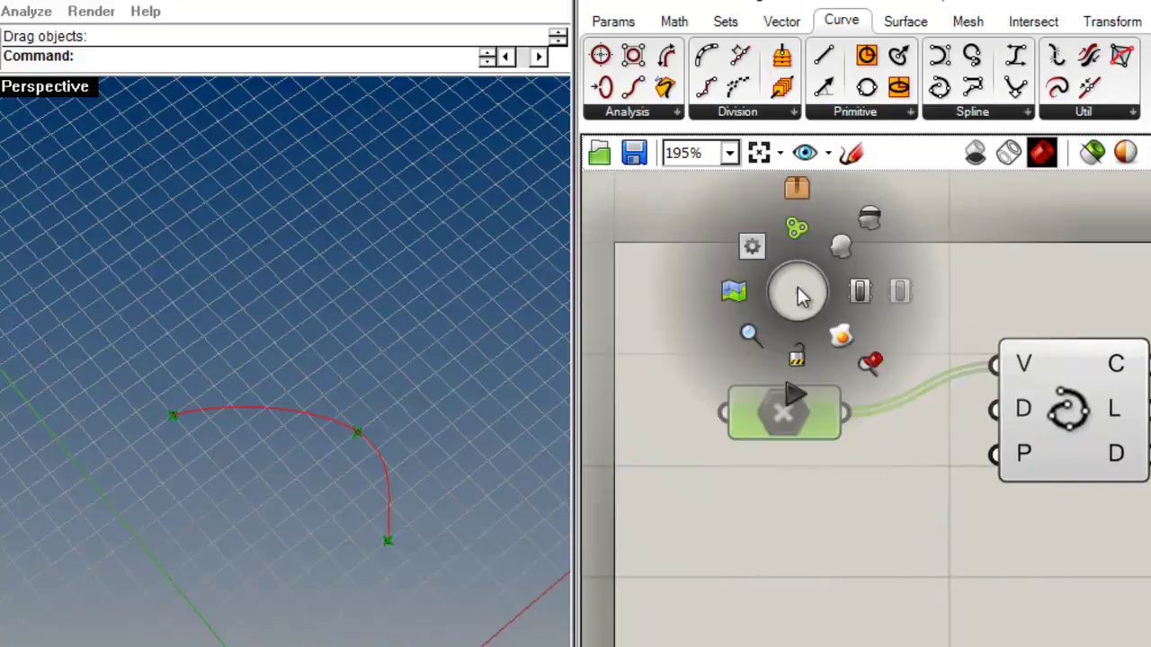
left_click(875, 221)
left_click_drag(357, 433, 259, 475)
left_click(379, 428)
- Align the Point parameter with the Interpolate component's V input and inspect the Interpolate component's C output
right_click_drag(984, 484, 796, 472)
scroll(797, 473, "down", 3)
left_click_drag(691, 435, 695, 405)
left_click(863, 418)
left_click(927, 424)
scroll(903, 425, "up", 4)
mouse_move(815, 399)
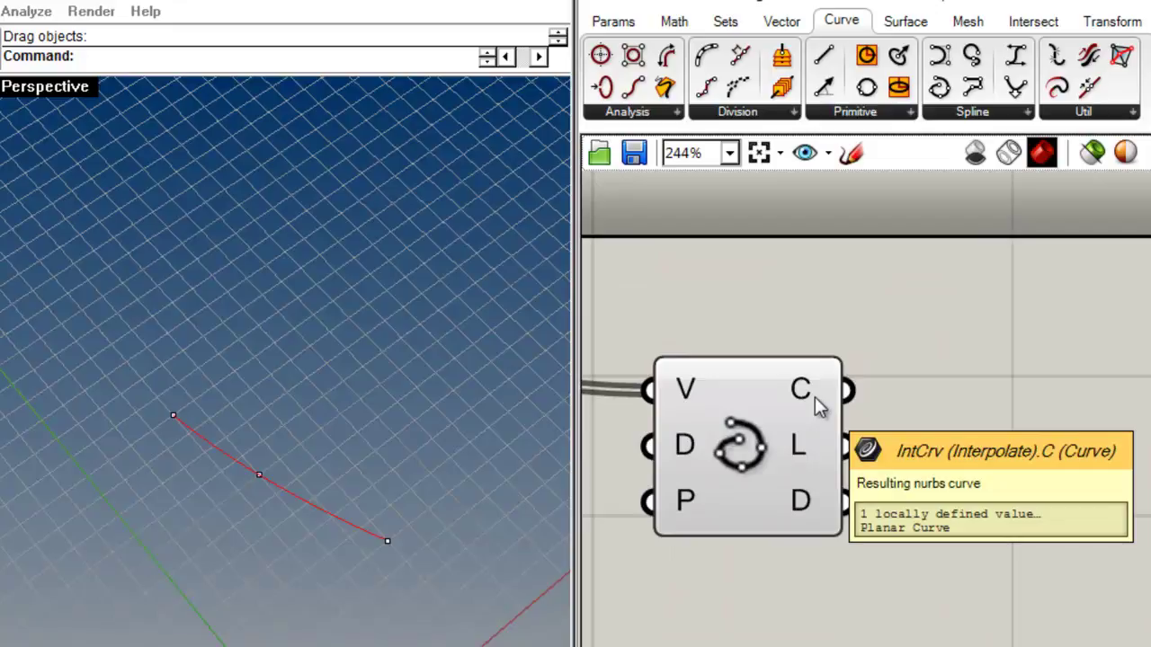
scroll(814, 396, "down", 3)
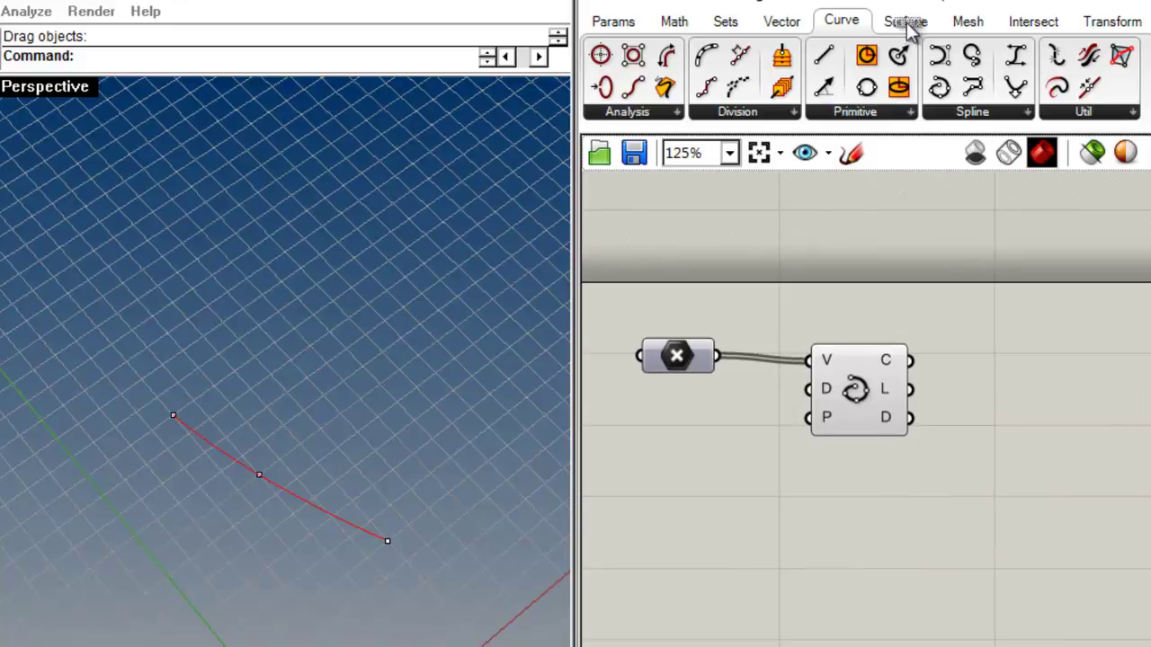
left_click(689, 358)
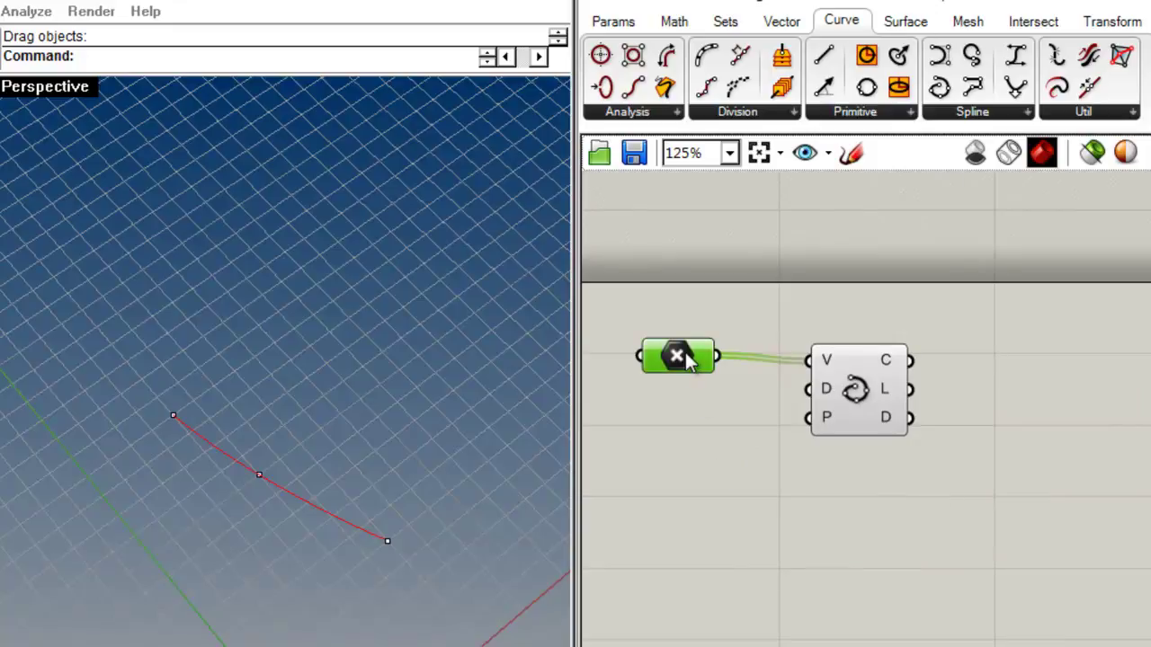
left_click(859, 372)
- Add a Loft component beside the Interpolate component, connect Interpolate's C output to Loft's C input, and level the two components
right_click_drag(1025, 391, 894, 390)
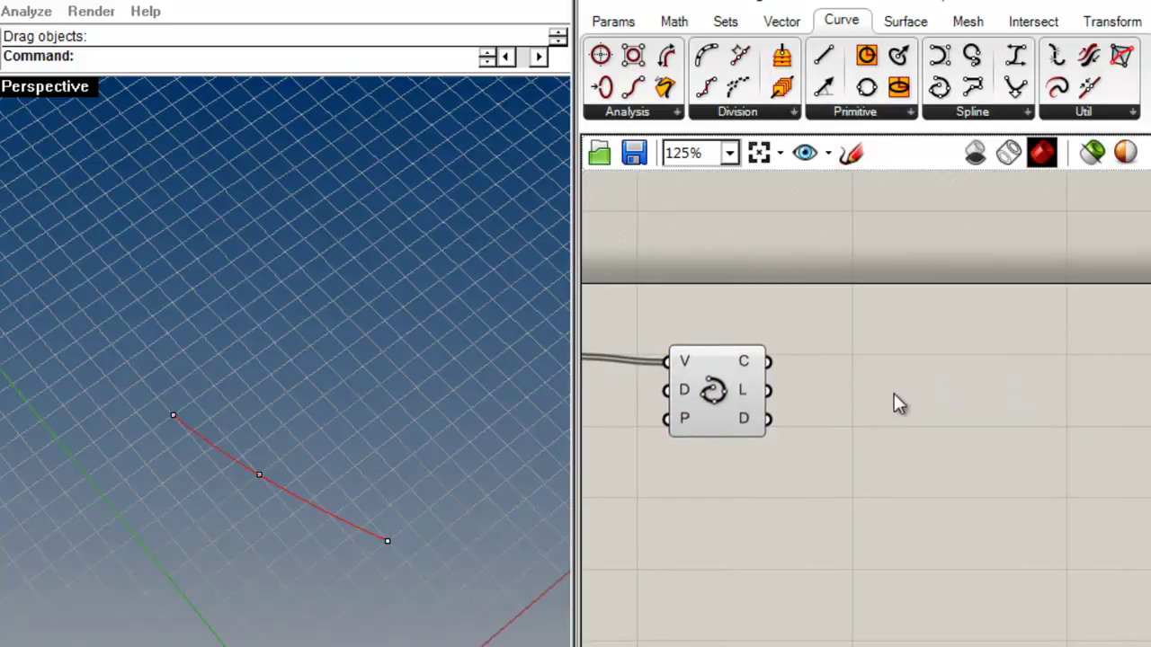
left_click(901, 23)
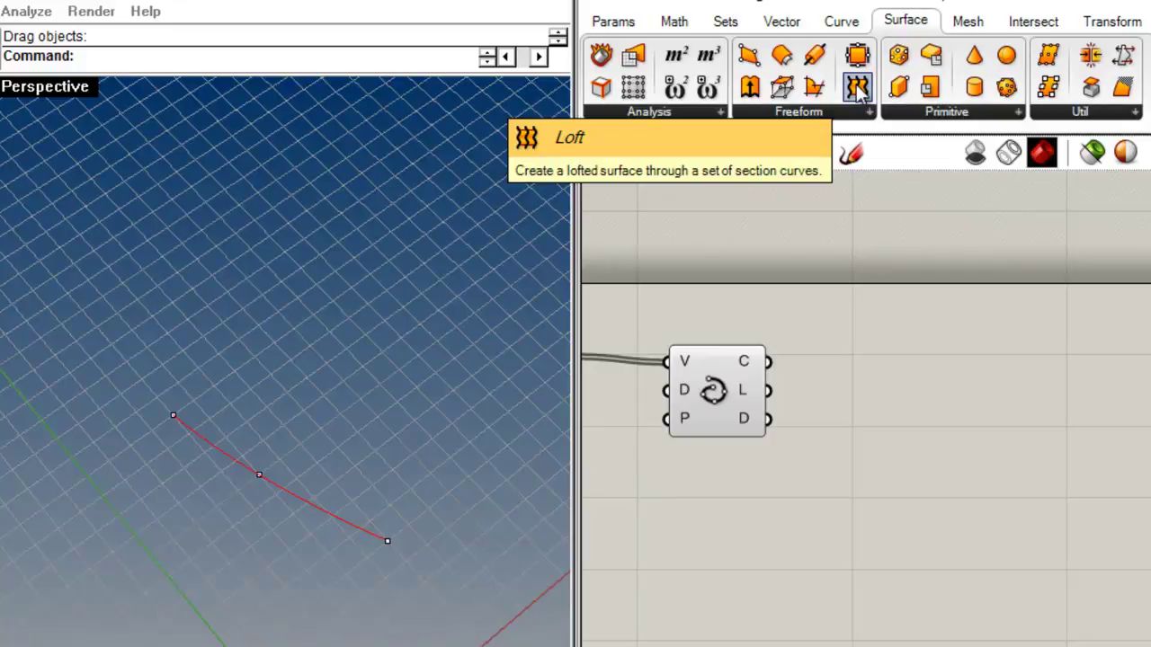
left_click_drag(861, 98, 910, 397)
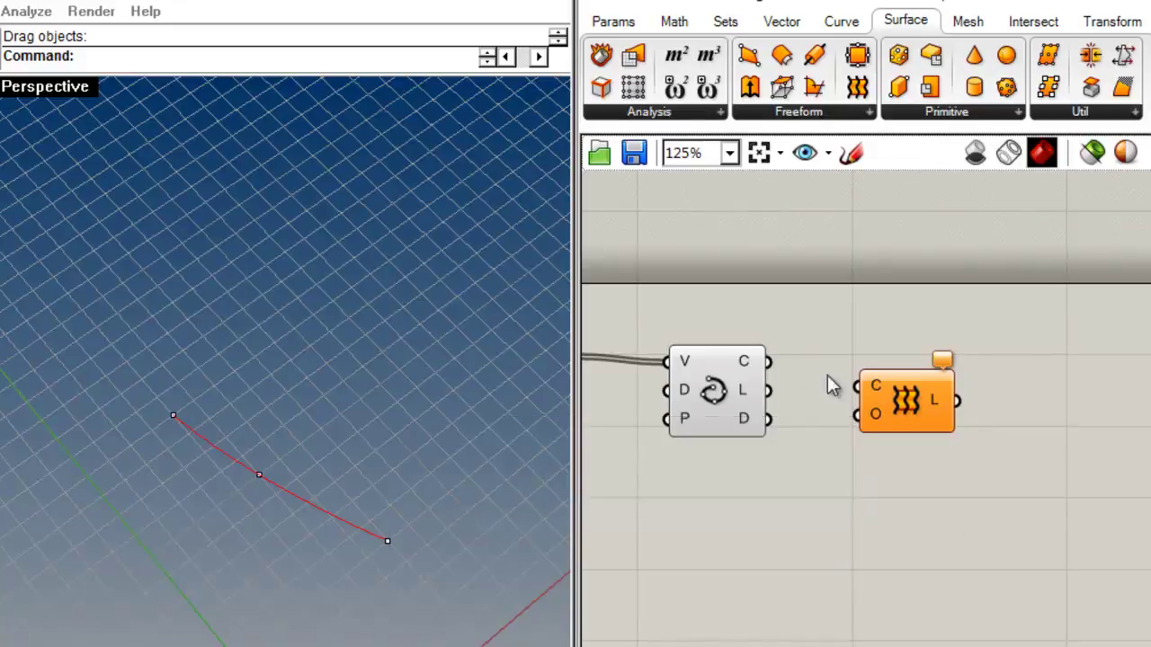
left_click_drag(768, 361, 866, 384)
left_click_drag(908, 416, 921, 399)
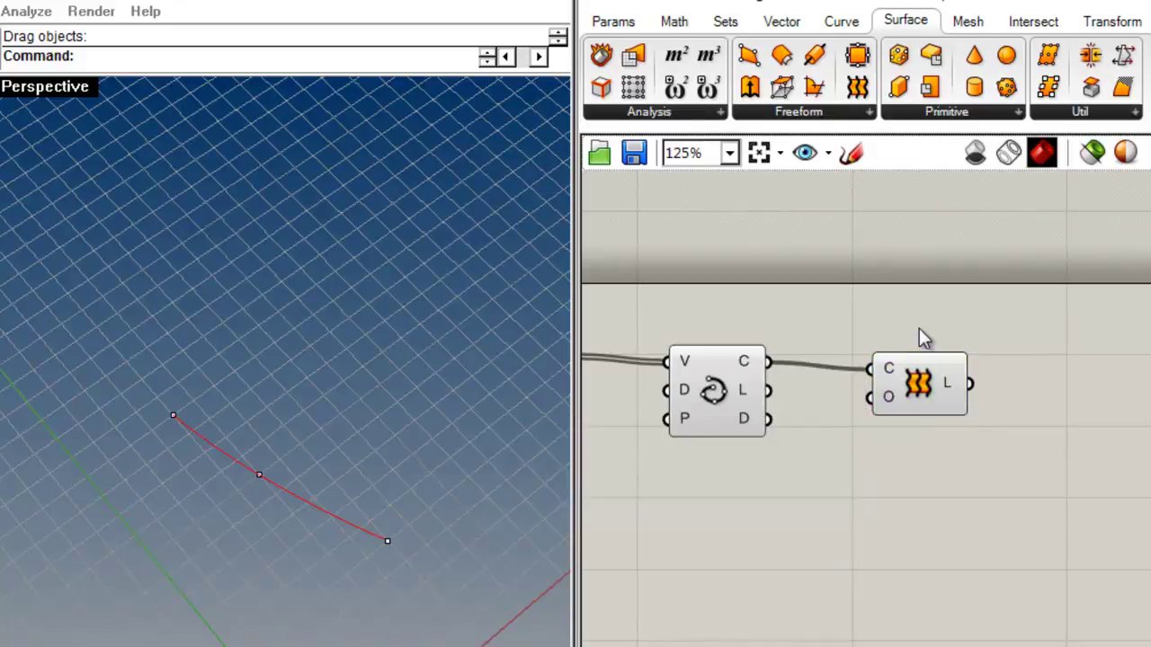
- Shift the row of three Rhino points slightly toward the red axis and place a pasted copy as a second, parallel row
right_click_drag(719, 509, 838, 495)
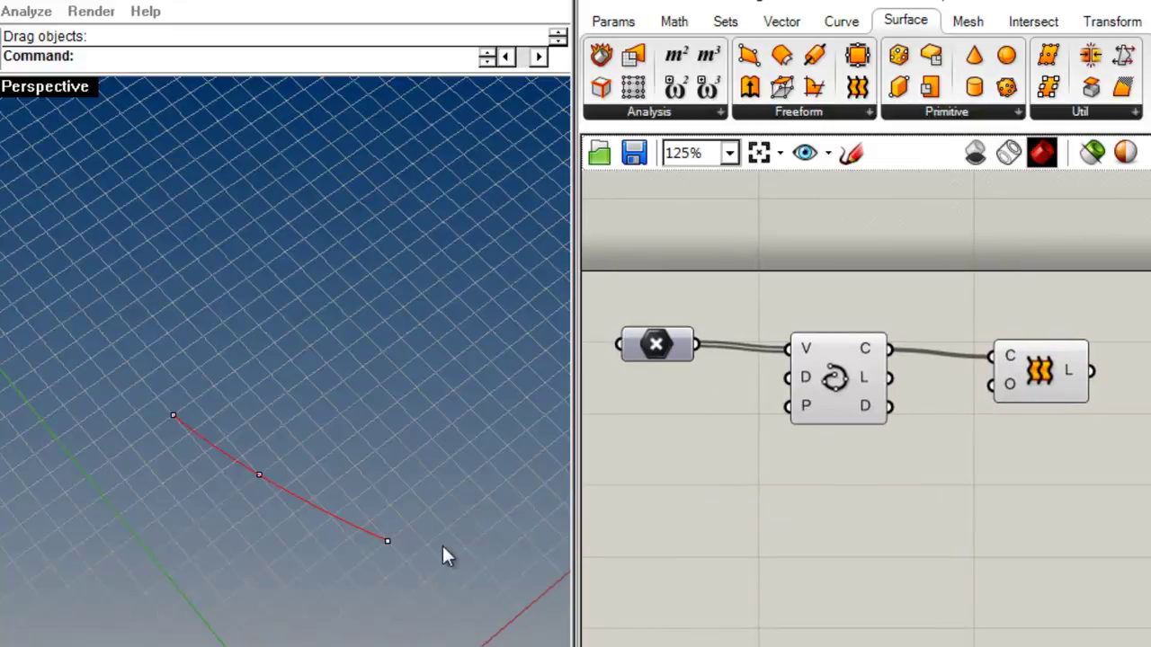
left_click_drag(20, 366, 385, 578)
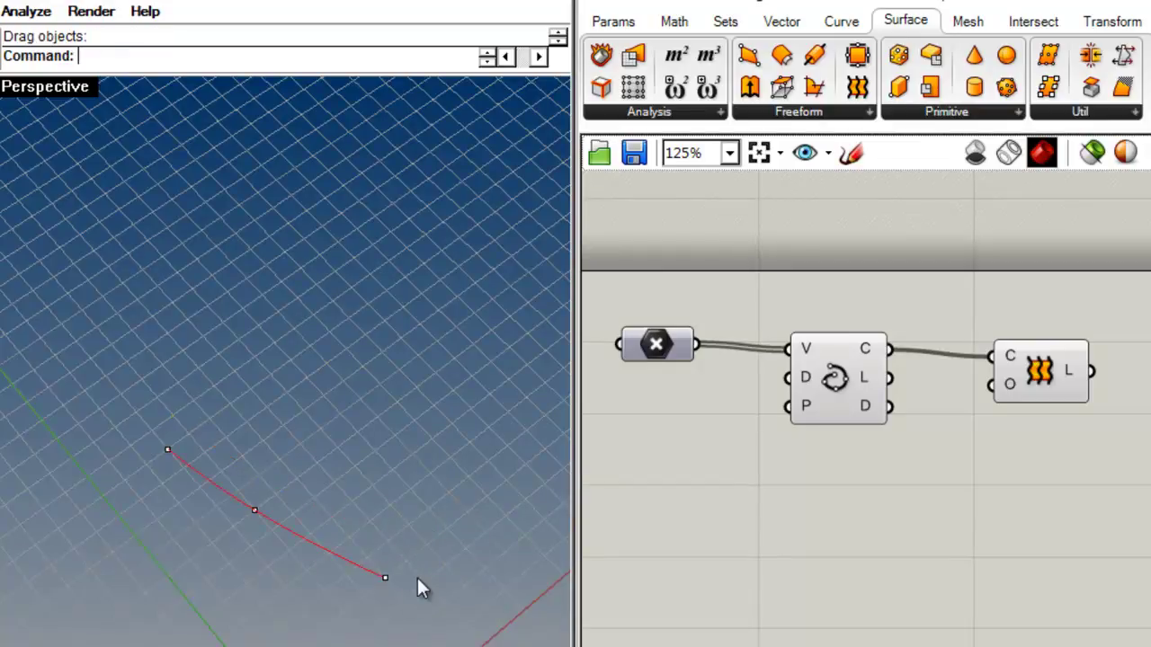
left_click_drag(224, 483, 137, 412)
key("ctrl+c")
key("ctrl+v")
left_click_drag(384, 576, 465, 504)
- Copy and paste the second row of three points and move the copy farther from the green axis as a third row
right_click_drag(494, 477, 411, 540)
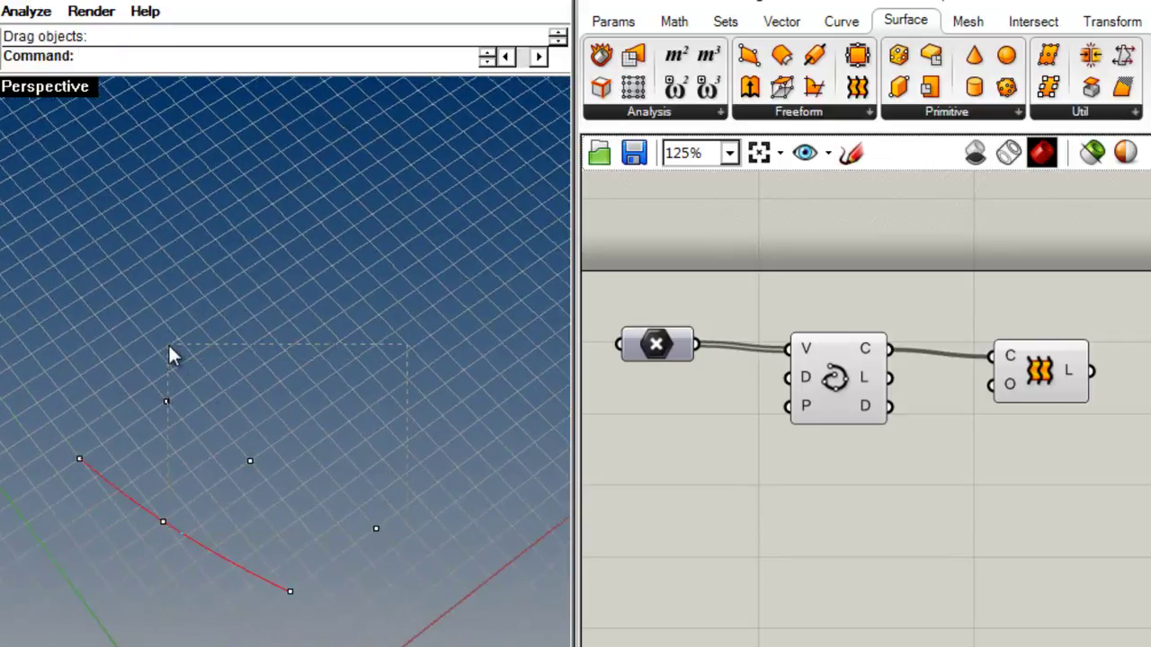
left_click_drag(169, 347, 169, 347)
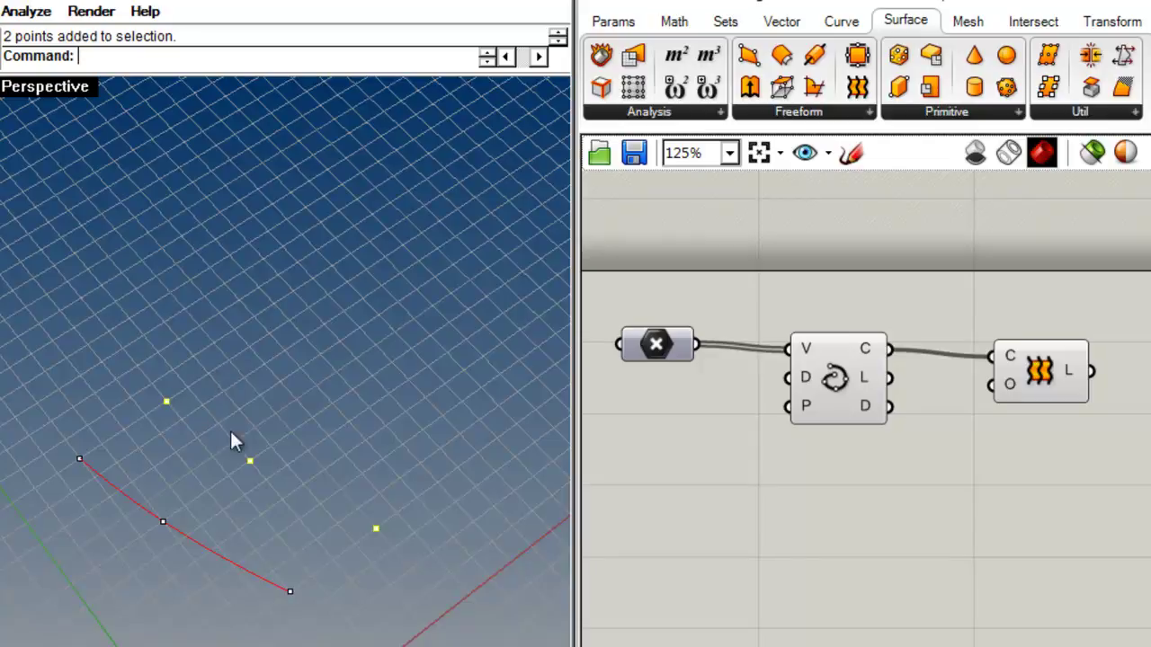
key("ctrl+c")
key("ctrl+v")
left_click_drag(375, 529, 470, 467)
- Duplicate the Point parameter twice and stack the copies below the original on the Grasshopper canvas
right_click_drag(482, 527, 422, 517)
left_click_drag(655, 344, 657, 583, "alt")
left_click_drag(655, 425, 656, 477)
- Reference the second row's three Rhino points as multiple points in the middle Point parameter, starting nearest the red axis
right_click(665, 483)
left_click(750, 567)
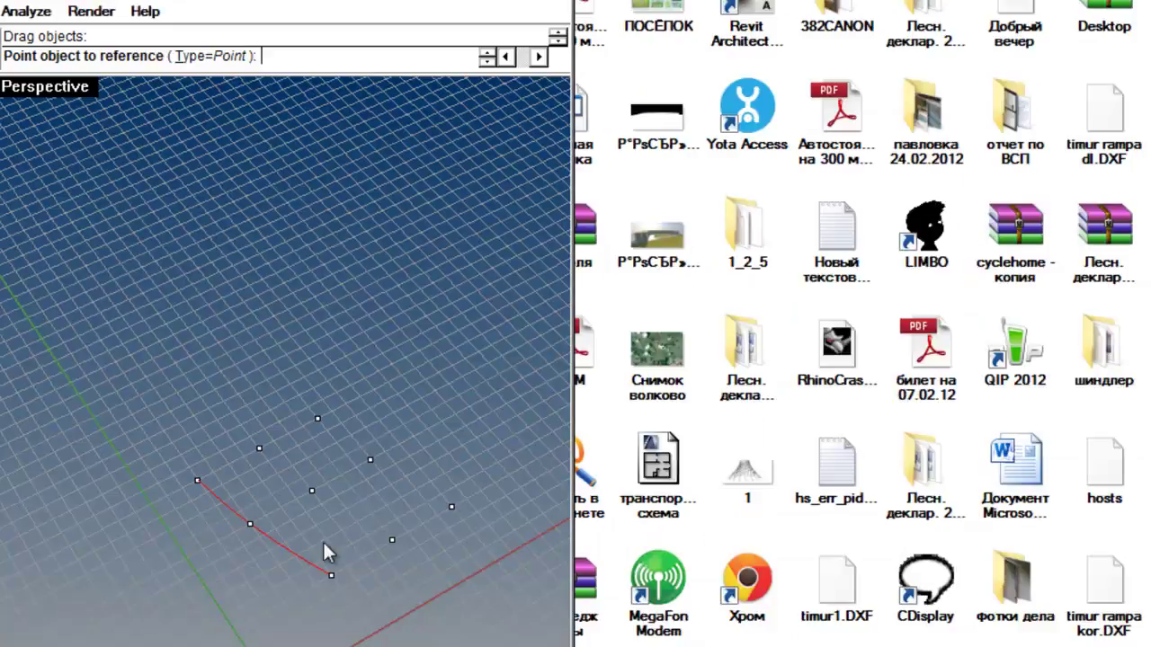
left_click(387, 541)
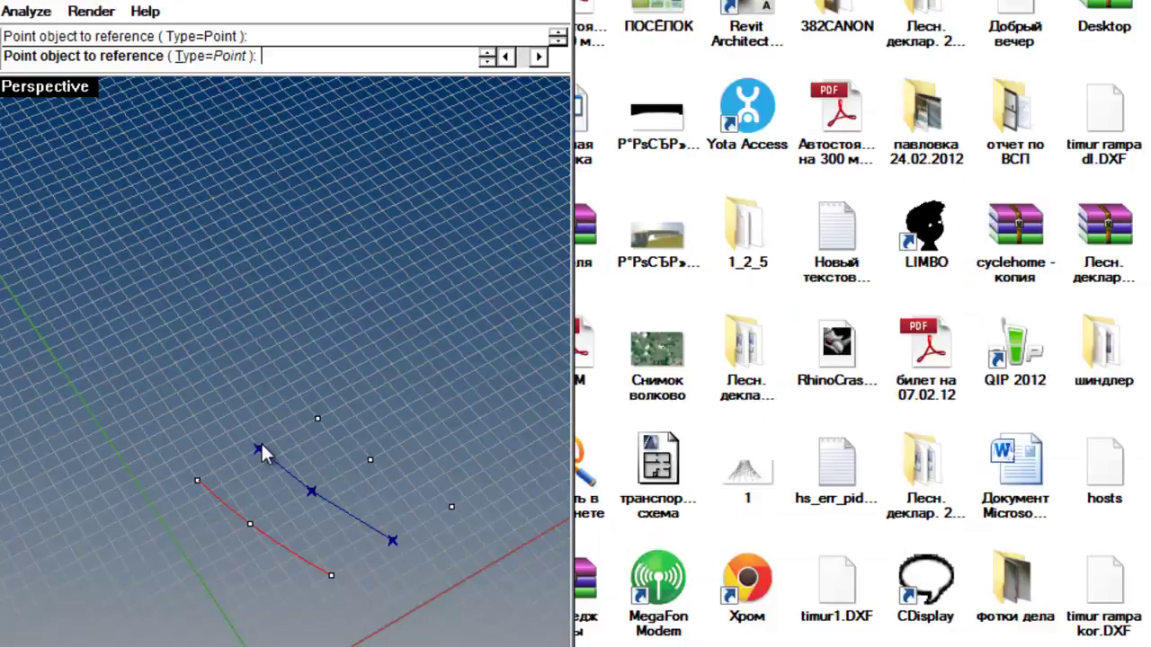
key("Return")
- Reference the third row's three Rhino points as multiple points in the lowest Point parameter, starting nearest the red axis
right_click(642, 593)
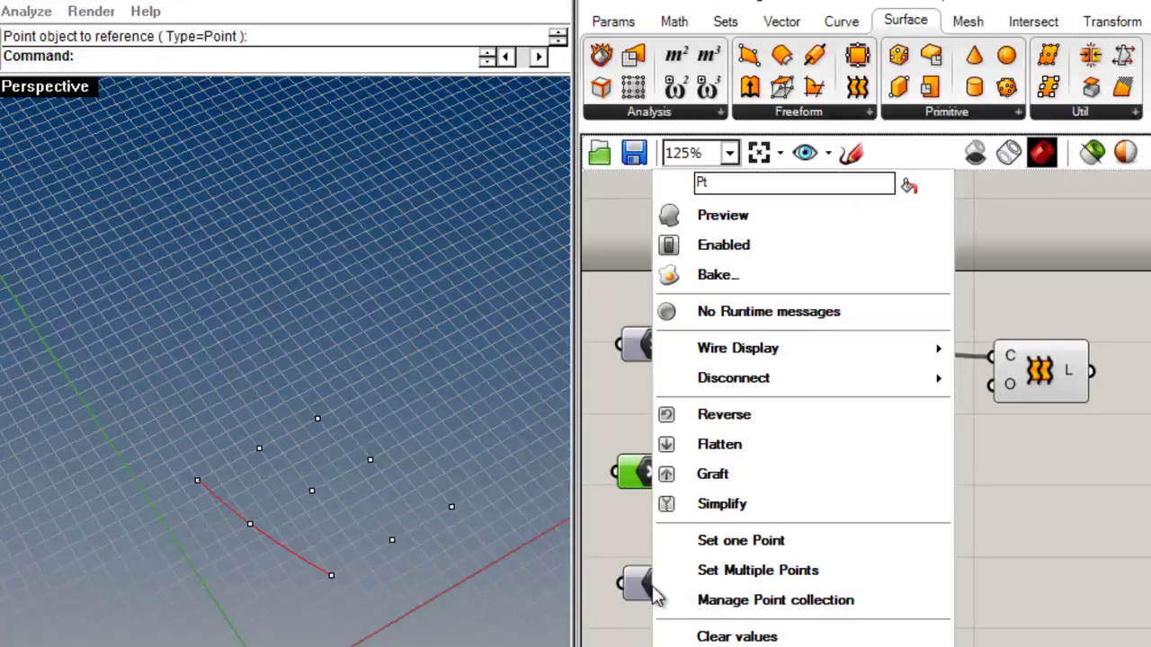
left_click(769, 566)
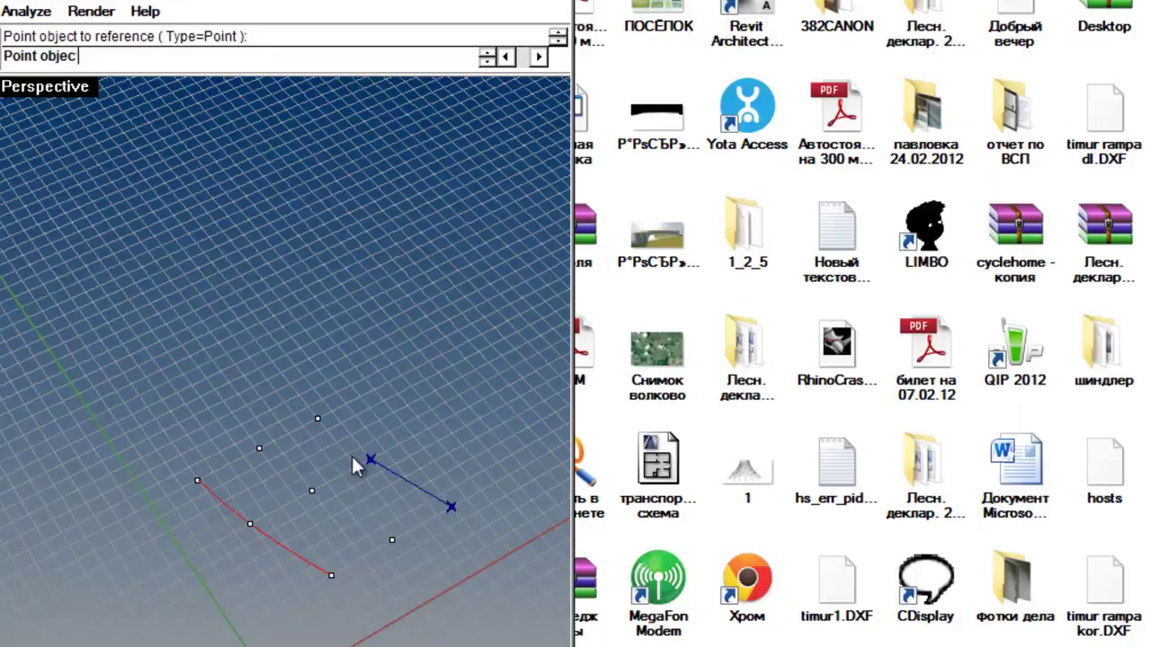
key("Return")
left_click(847, 530)
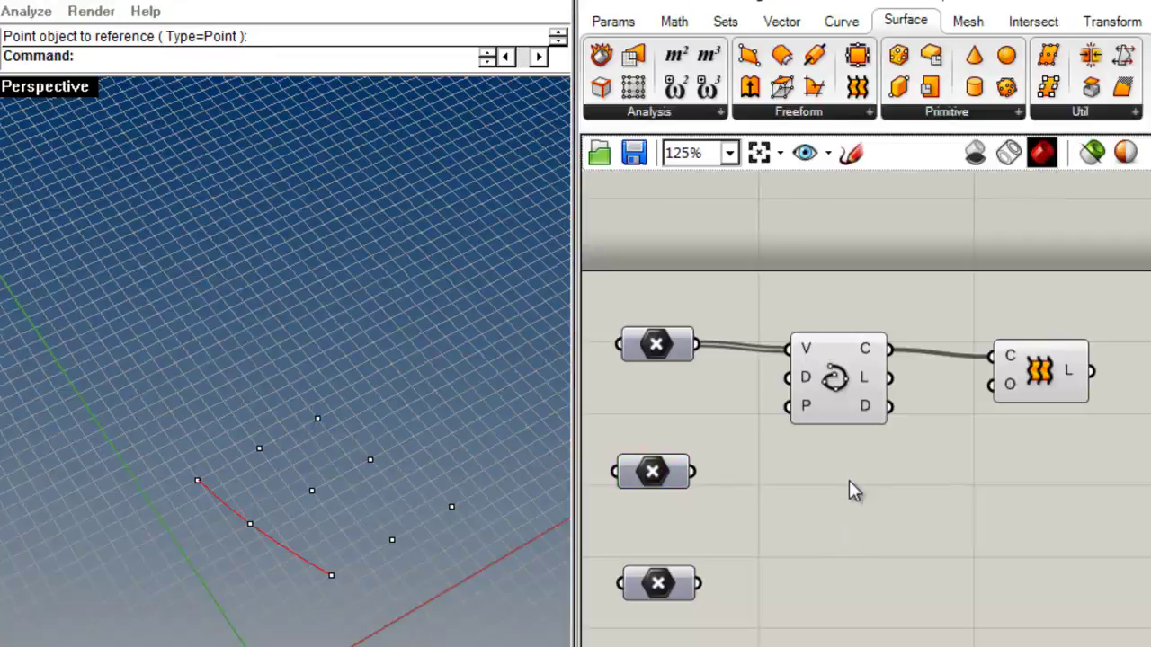
- Duplicate the Interpolate component twice below the original and connect each copy's V input to the Point parameter beside it
left_click_drag(838, 410, 843, 514, "alt")
left_click_drag(795, 452, 673, 477)
left_click_drag(838, 486, 847, 611, "alt")
left_click_drag(796, 578, 697, 583)
left_click(1040, 519)
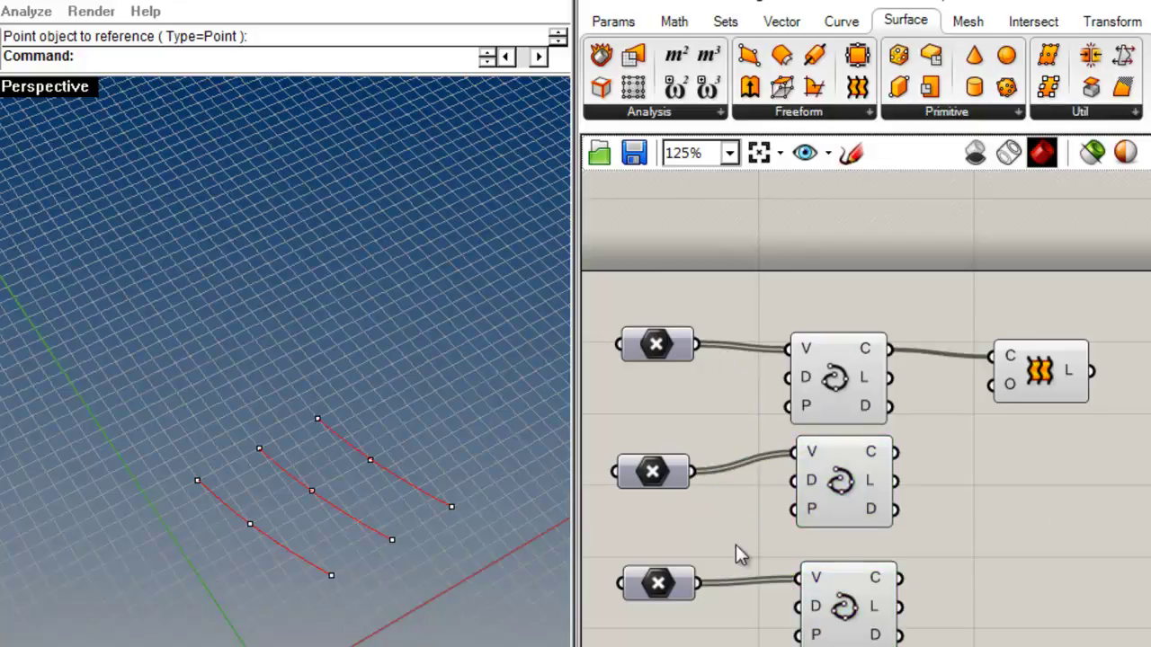
- Connect the C outputs of the second and third Interpolate components to the Loft's C input and tidy the component positions
right_click_drag(395, 564, 260, 585)
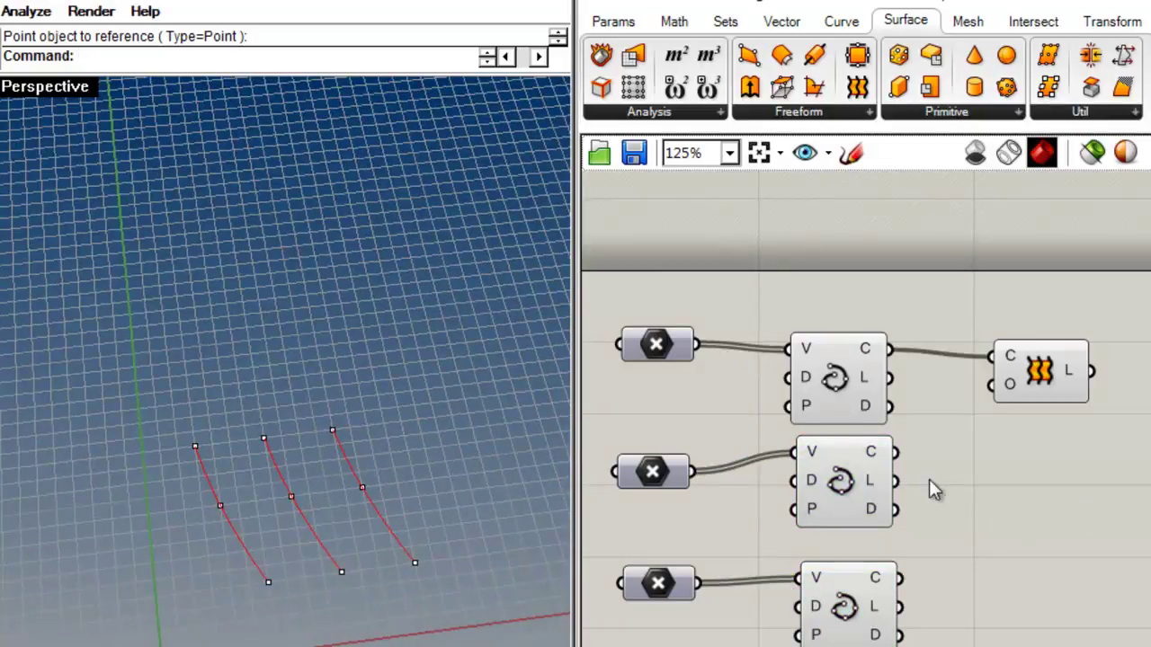
left_click_drag(897, 451, 990, 358, "shift")
left_click_drag(903, 578, 1039, 477, "shift")
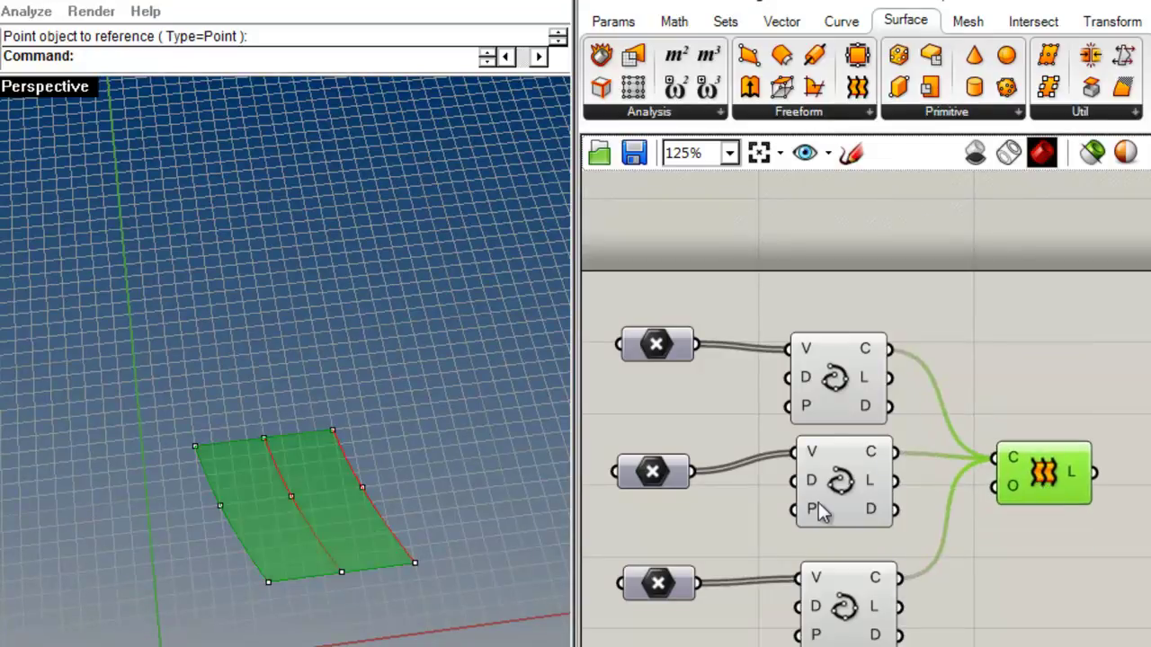
left_click_drag(808, 507, 813, 523)
left_click(986, 382)
- Turn off the preview of all three Interpolate components so only the lofted surface is drawn
right_click_drag(360, 617, 448, 600)
left_click_drag(918, 641, 818, 355)
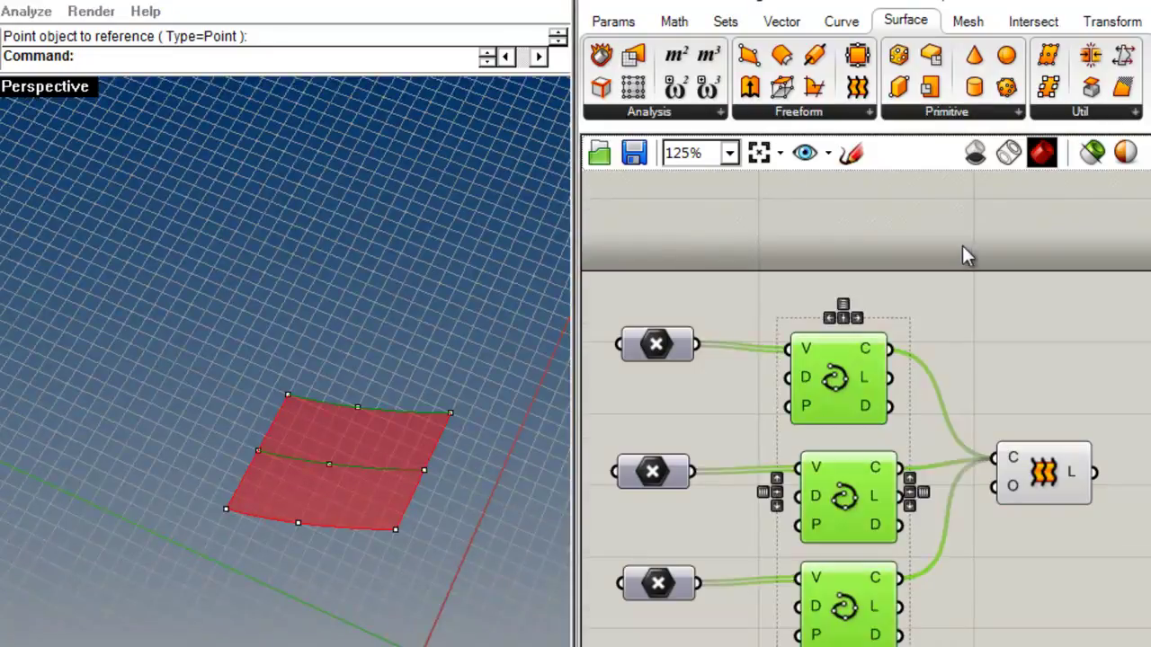
scroll(963, 251, "down", 1)
middle_click(963, 252)
left_click(1033, 219)
left_click(1035, 268)
- Move the three Rhino points of the row farthest along the red axis outward to lengthen the lofted surface
right_click_drag(305, 499, 258, 482)
left_click_drag(365, 432, 408, 387)
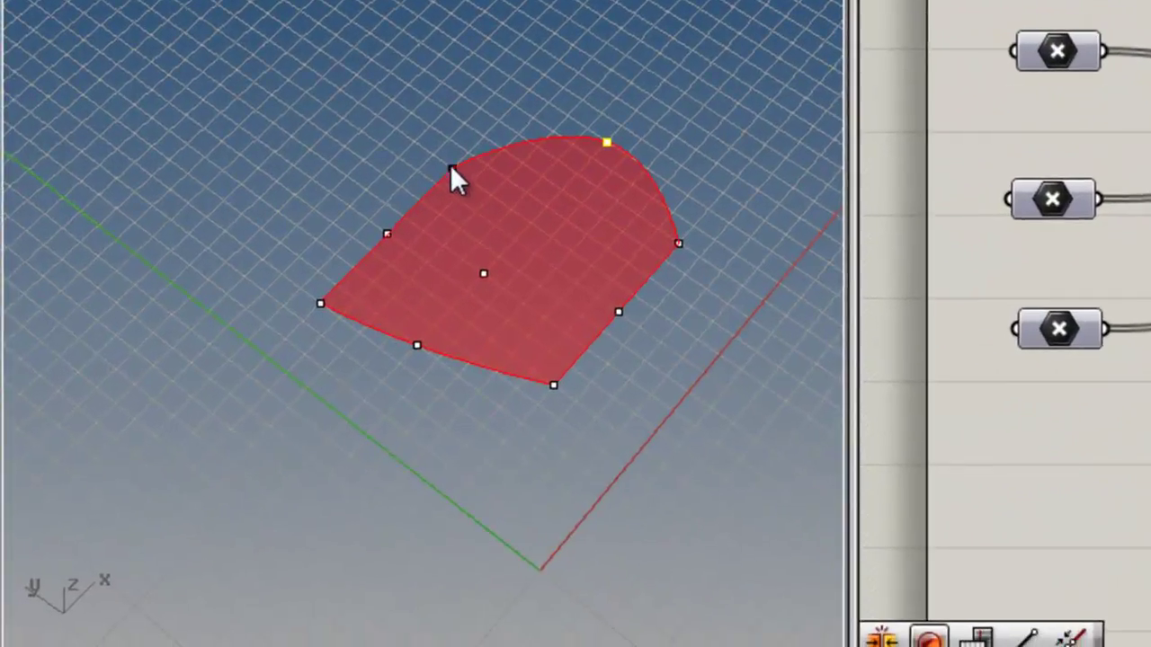
left_click_drag(451, 168, 528, 91)
left_click_drag(678, 243, 718, 167)
right_click_drag(471, 407, 476, 494)
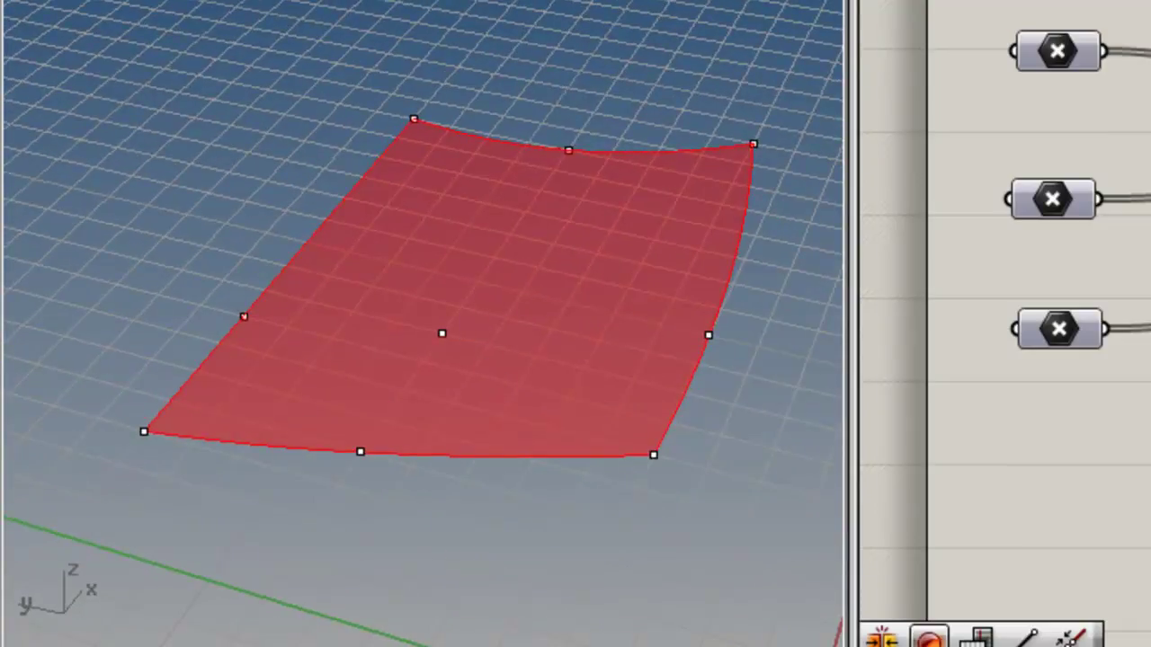
- Raise the middle Rhino points of the three rows off the construction plane to arch the lofted surface
left_click_drag(440, 332, 447, 167)
right_click_drag(436, 307, 849, 420)
left_click_drag(697, 367, 699, 320)
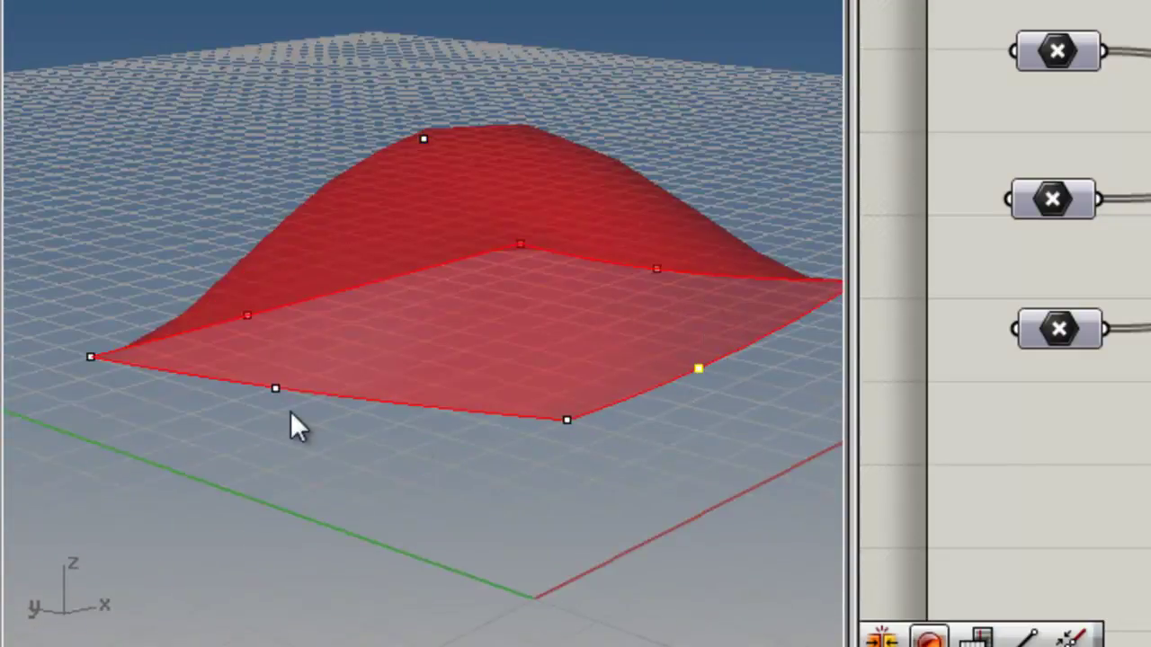
right_click_drag(275, 397, 766, 296)
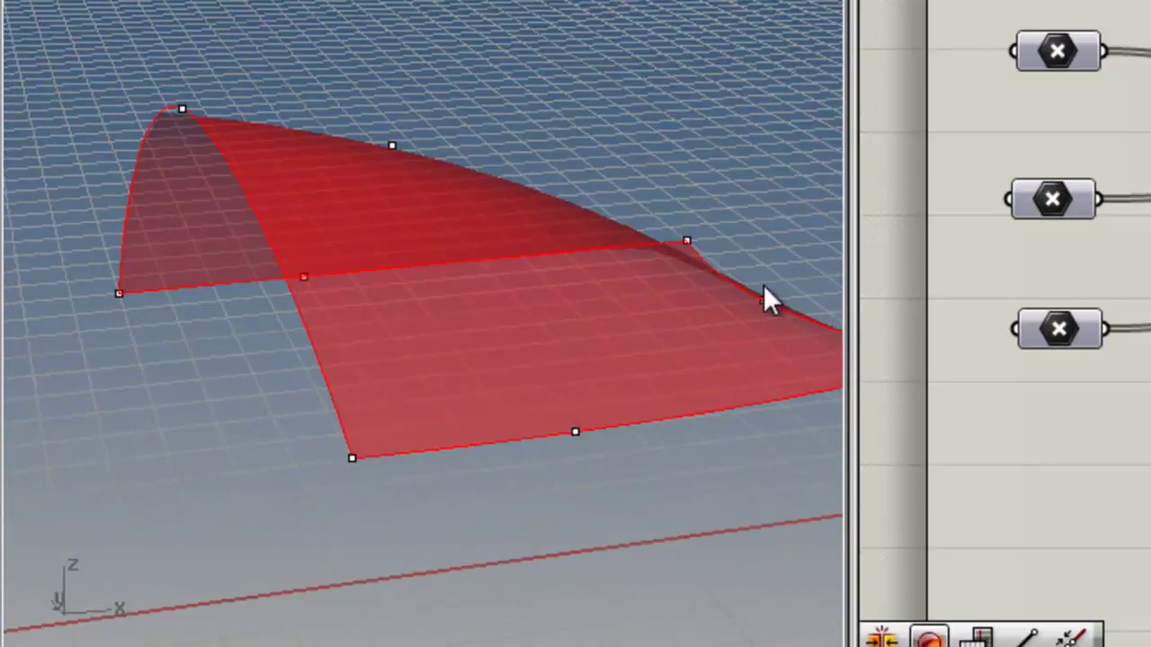
left_click_drag(762, 299, 773, 116)
- Reposition corner and mid-edge Rhino points across the plane to stretch and skew the outline of the lofted surface
right_click_drag(655, 231, 640, 442)
left_click_drag(641, 436, 779, 516)
right_click_drag(779, 516, 503, 384)
left_click_drag(403, 374, 367, 369)
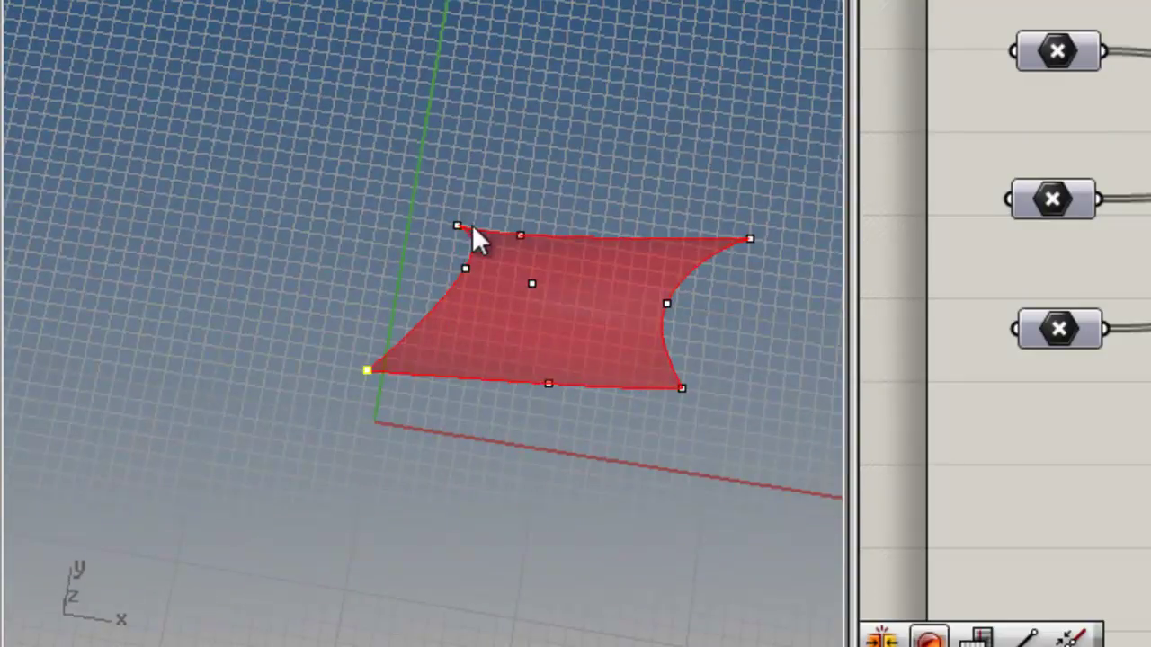
left_click_drag(529, 236, 642, 236)
key("Escape")
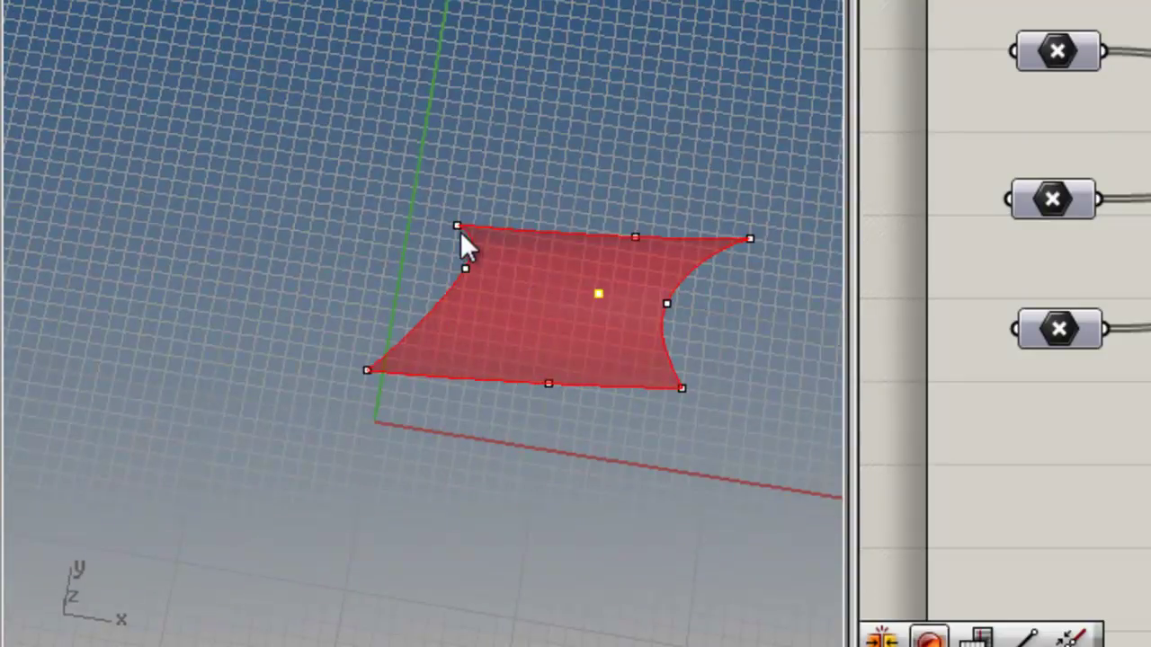
left_click_drag(457, 227, 516, 265)
left_click_drag(634, 236, 564, 273)
- Adjust another Rhino point of the arched loft and raise its highest point further
right_click_drag(541, 326, 671, 285)
right_click_drag(540, 184, 595, 187)
scroll(475, 187, "up", 7)
left_click_drag(477, 186, 453, 241)
right_click_drag(520, 309, 546, 217)
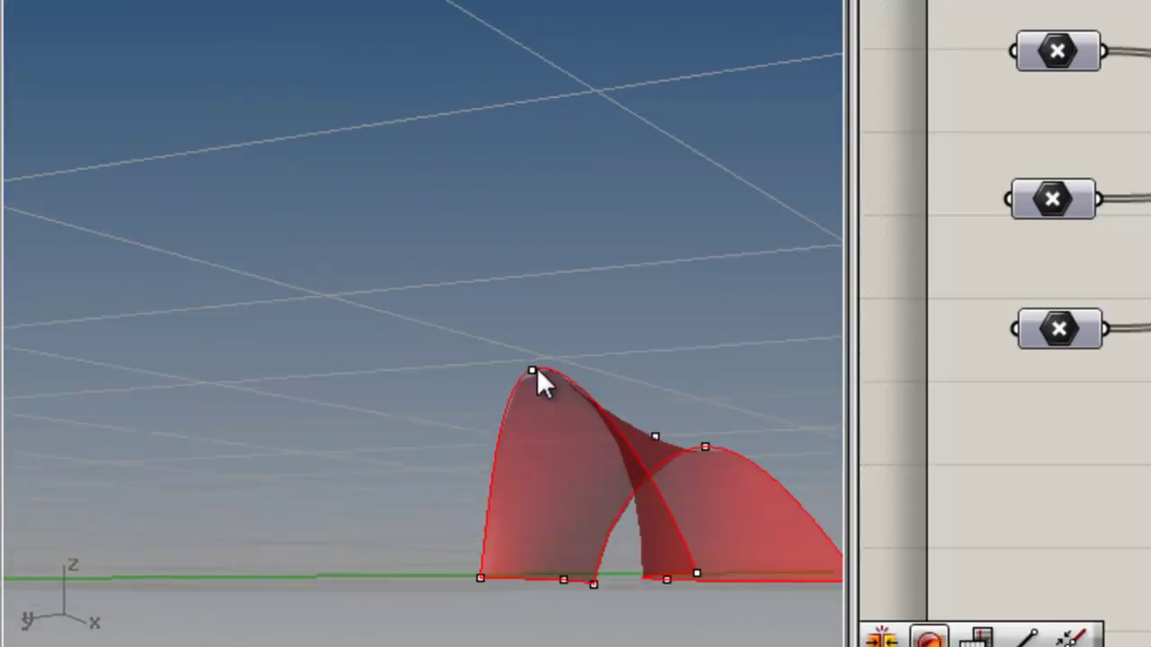
left_click_drag(530, 366, 529, 290)
right_click_drag(572, 327, 664, 419)
scroll(660, 419, "down", 3)
right_click_drag(845, 419, 839, 400)
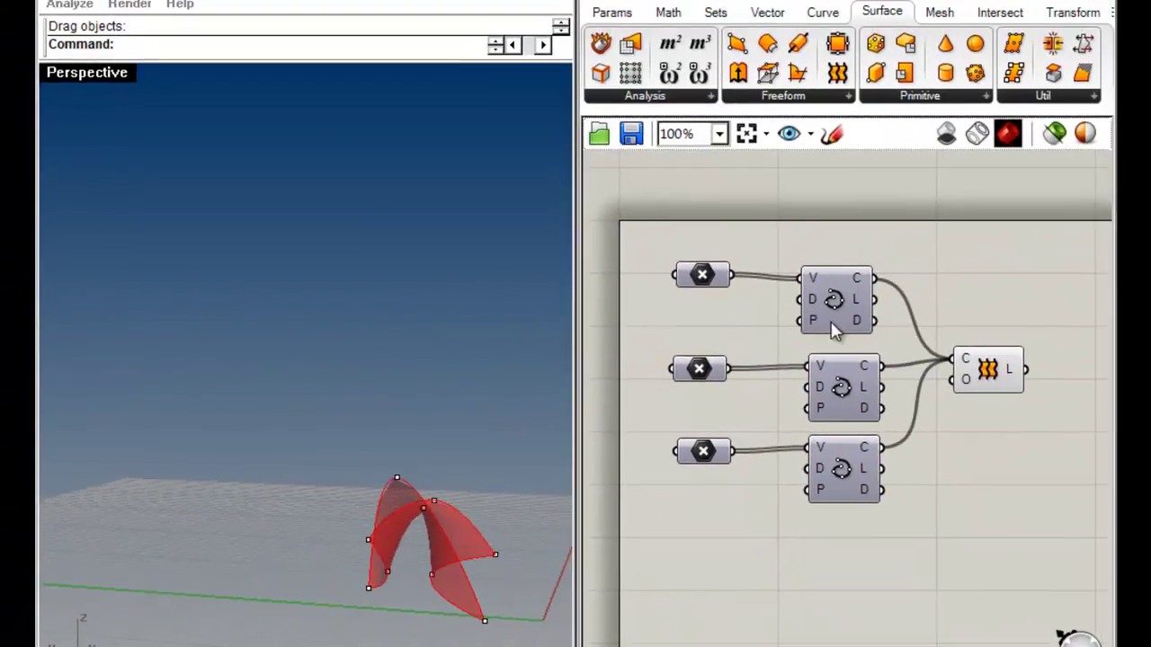
- Examine the P (Periodic) input of the top Interpolate component and its locally defined value
left_click(823, 327)
left_click(886, 336)
scroll(846, 301, "up", 3)
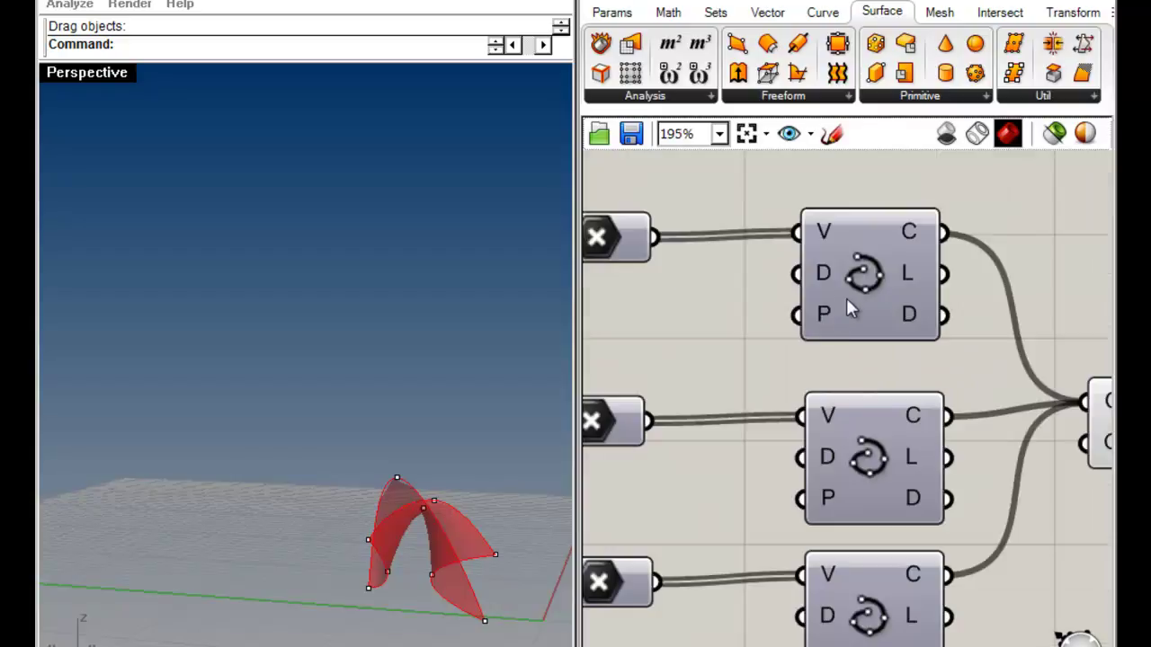
mouse_move(825, 312)
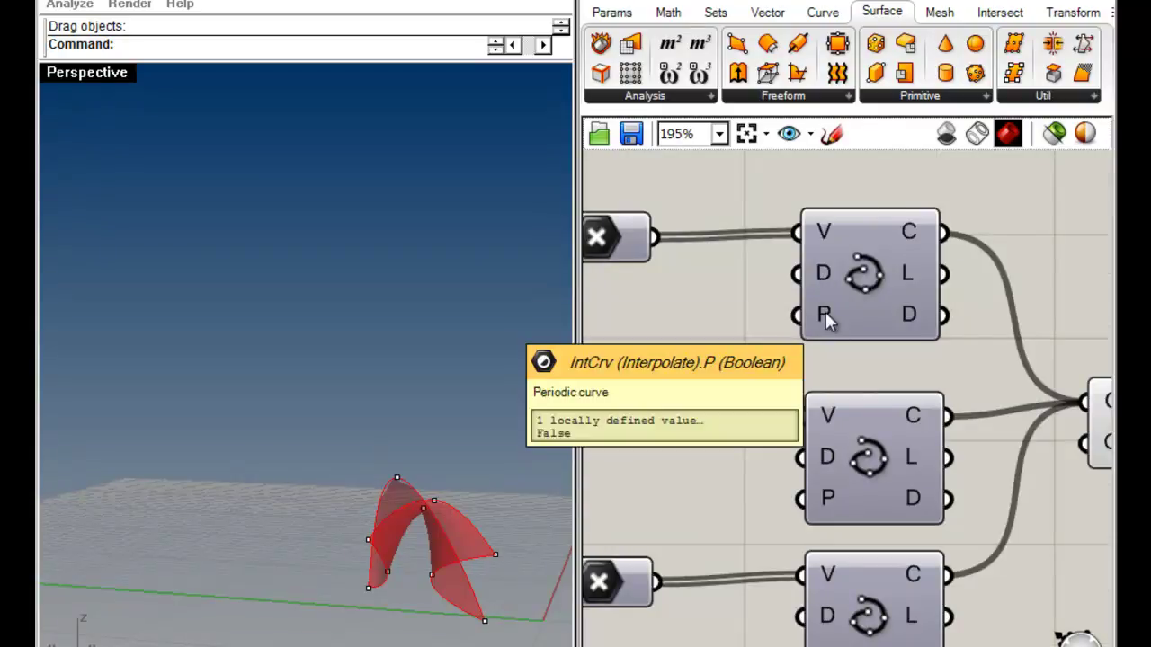
right_click_drag(839, 429, 893, 332)
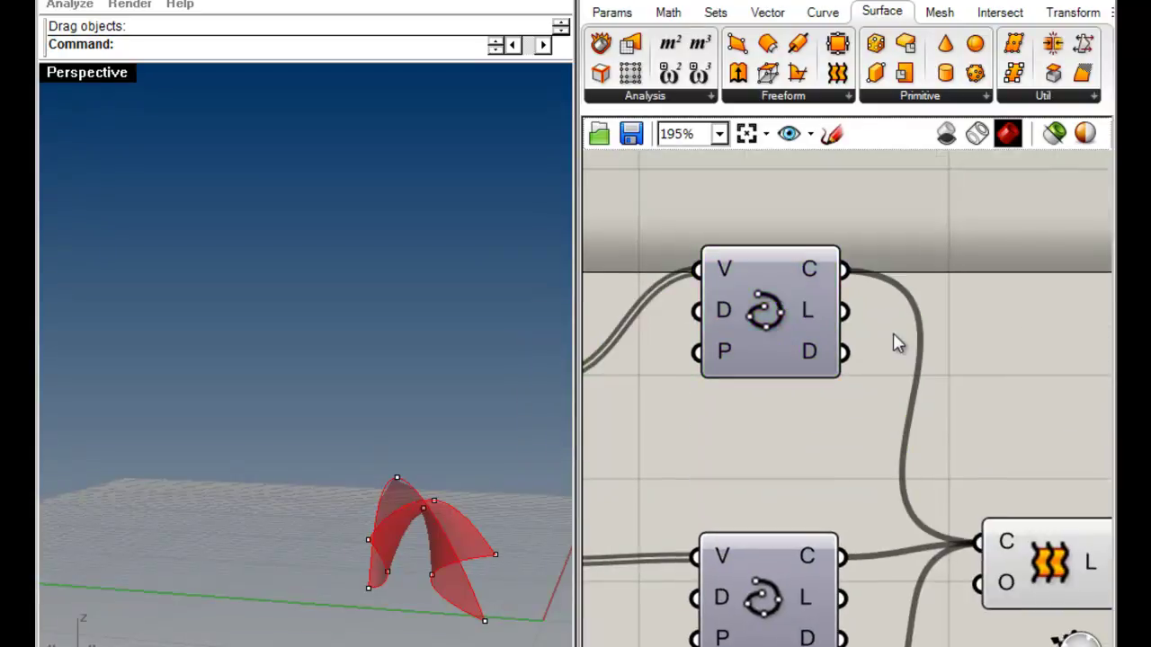
scroll(893, 333, "down", 2)
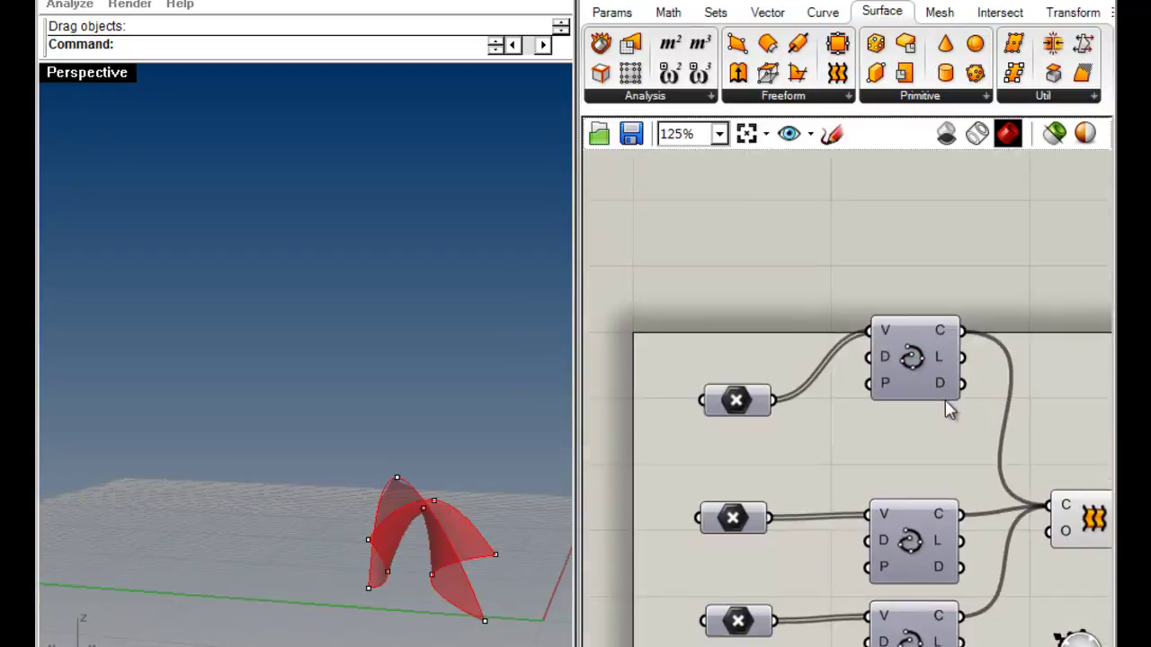
left_click(823, 12)
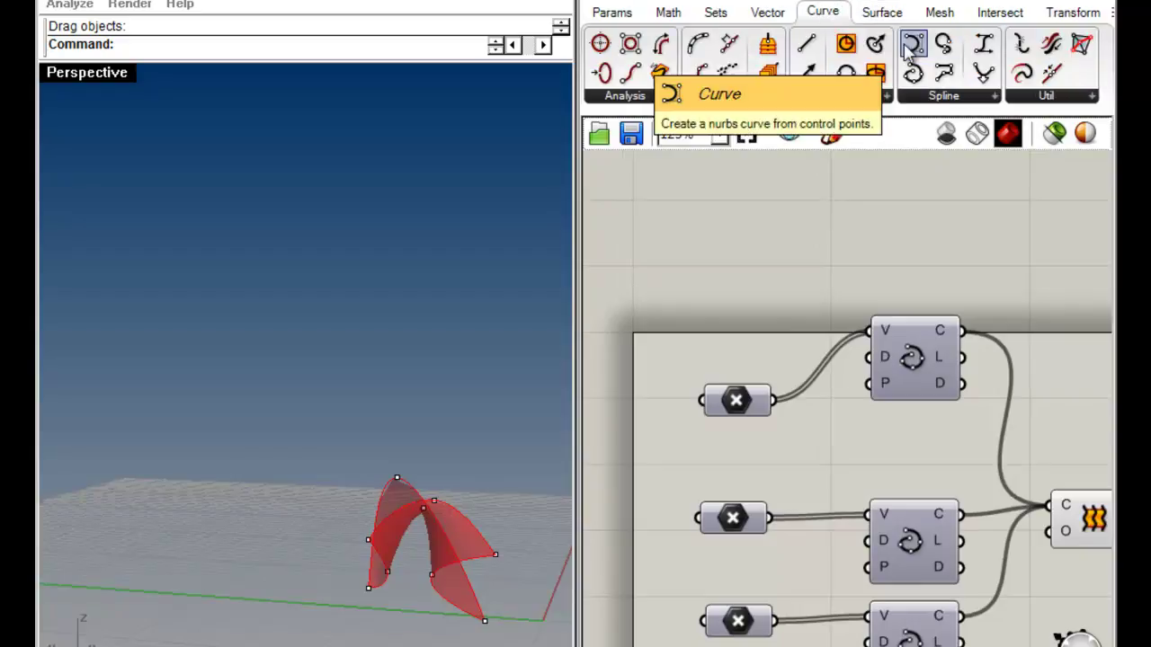
left_click_drag(899, 396, 894, 434)
left_click(910, 475)
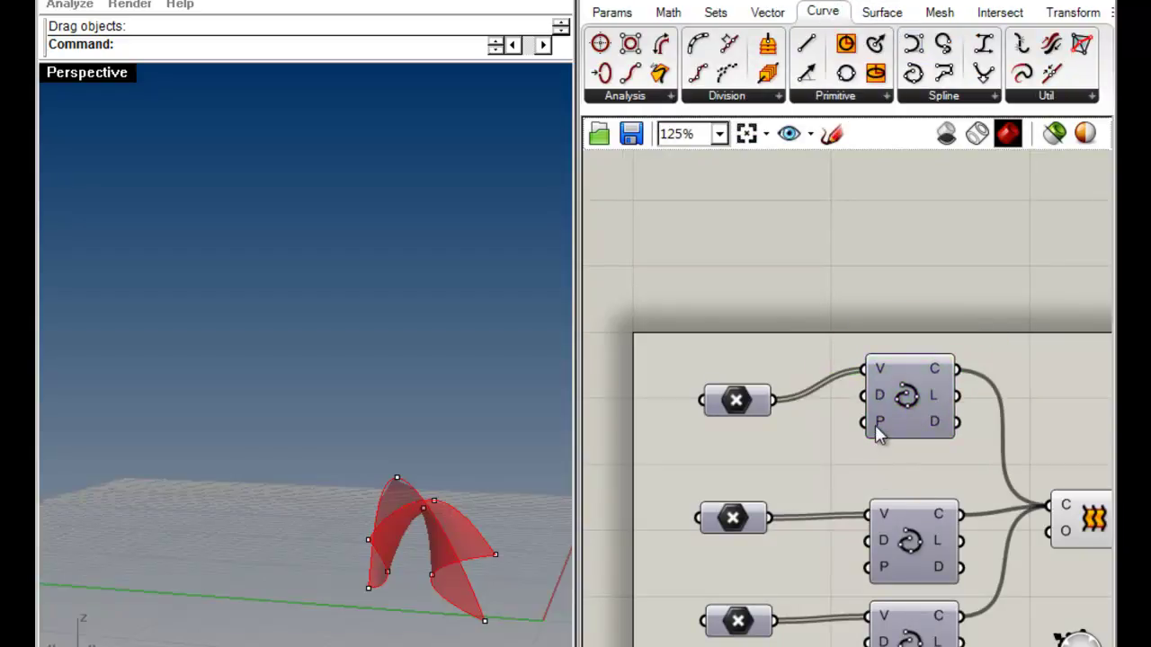
mouse_move(875, 424)
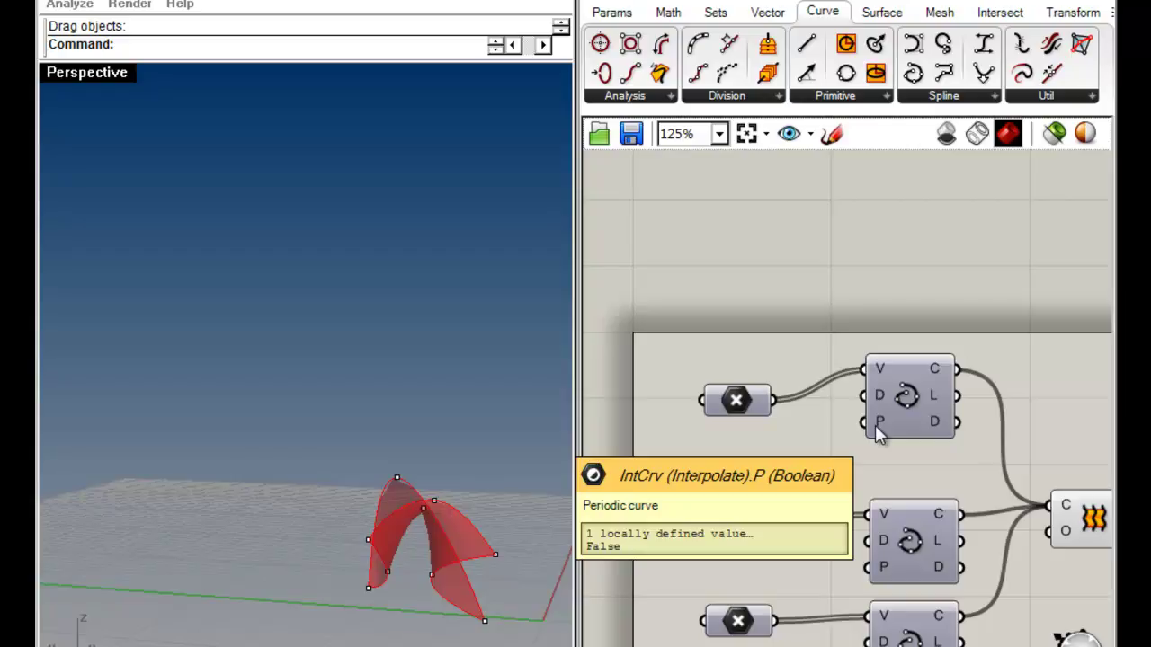
- Align the Interpolate components and the three Point parameters in compact columns on the canvas
left_click_drag(886, 412, 890, 445)
left_click(934, 384)
right_click_drag(937, 525, 905, 438)
left_click_drag(698, 301, 667, 329)
left_click_drag(710, 436, 683, 425)
left_click_drag(704, 532, 673, 483)
left_click(706, 557)
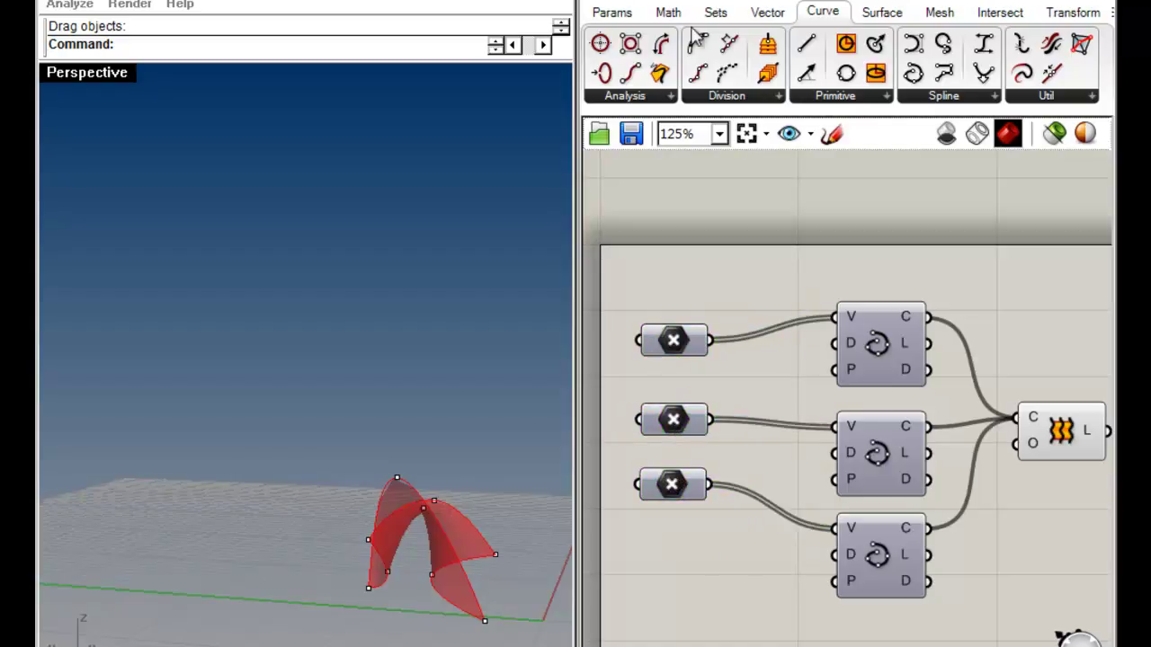
- Place a Boolean Toggle above the three Point parameters on the canvas
left_click(715, 11)
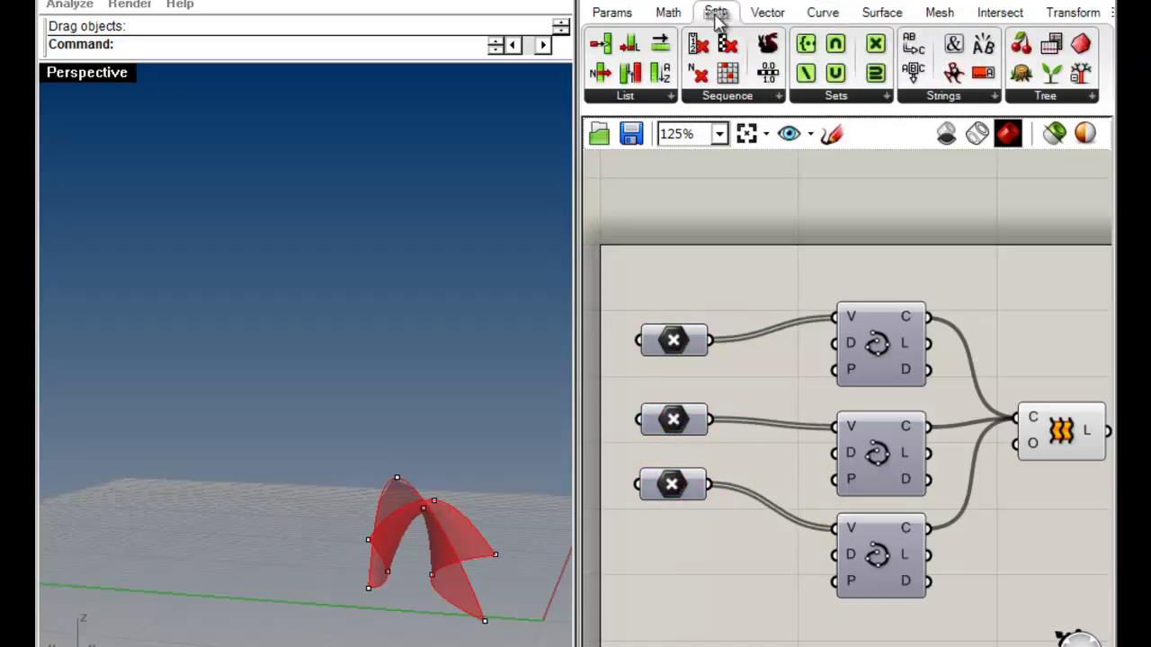
left_click(610, 11)
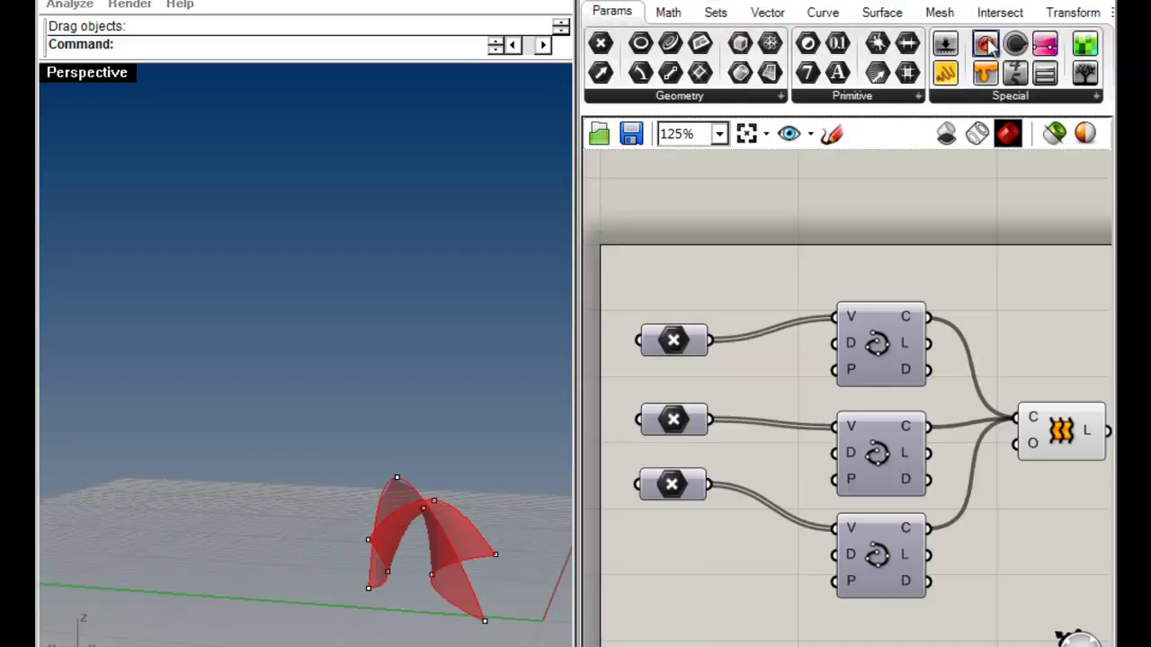
left_click_drag(986, 45, 714, 278)
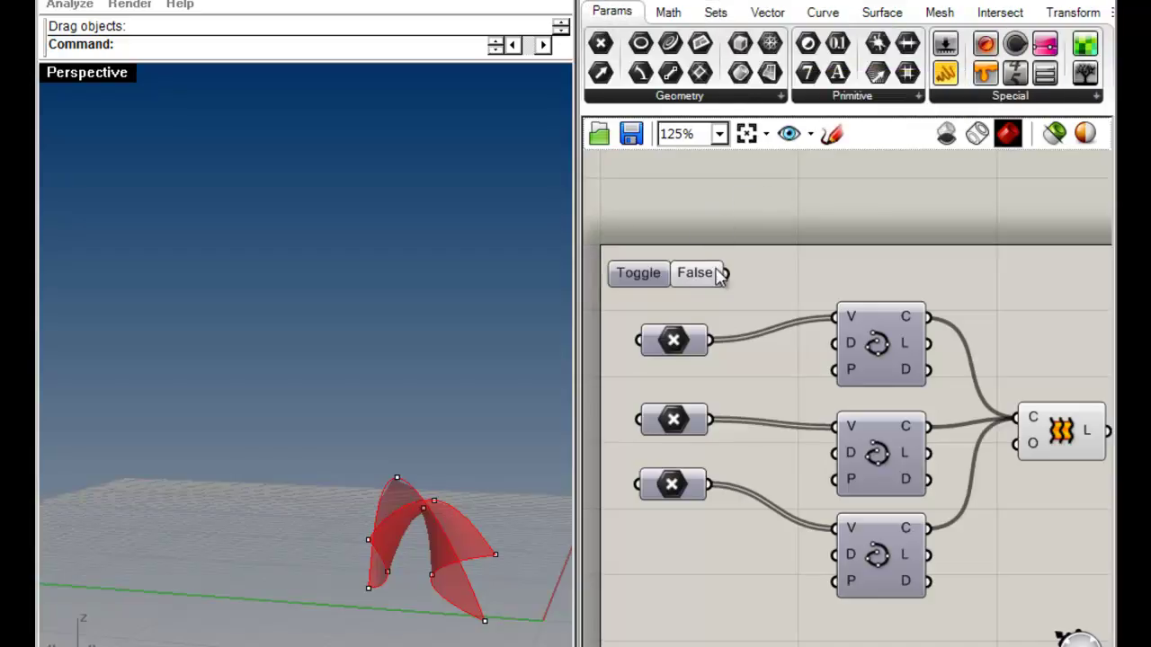
right_click_drag(787, 262, 874, 297)
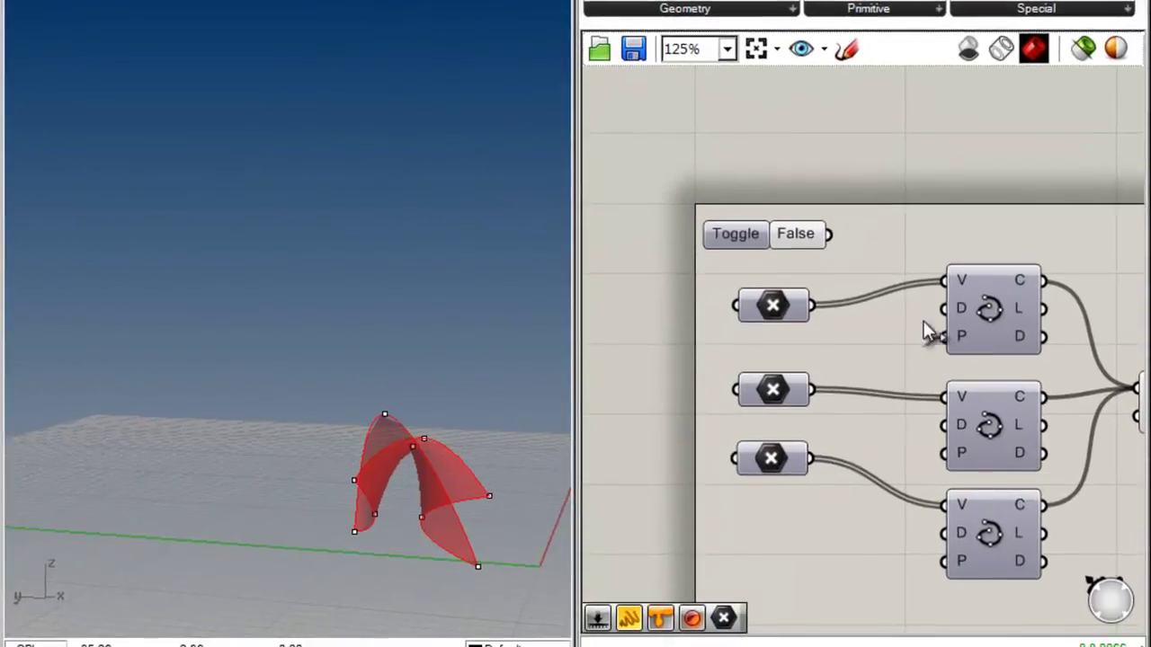
- Connect the Boolean Toggle's output to the P input of all three Interpolate components
left_click_drag(829, 233, 944, 336)
left_click_drag(829, 234, 944, 453)
left_click_drag(830, 235, 944, 561)
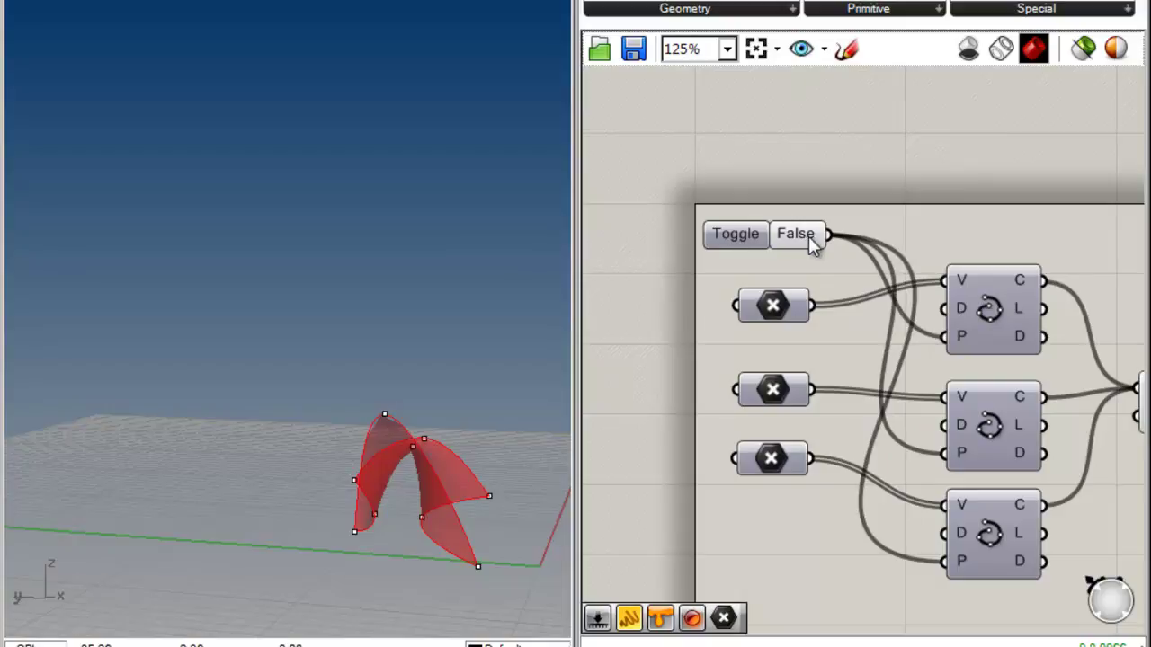
mouse_move(955, 336)
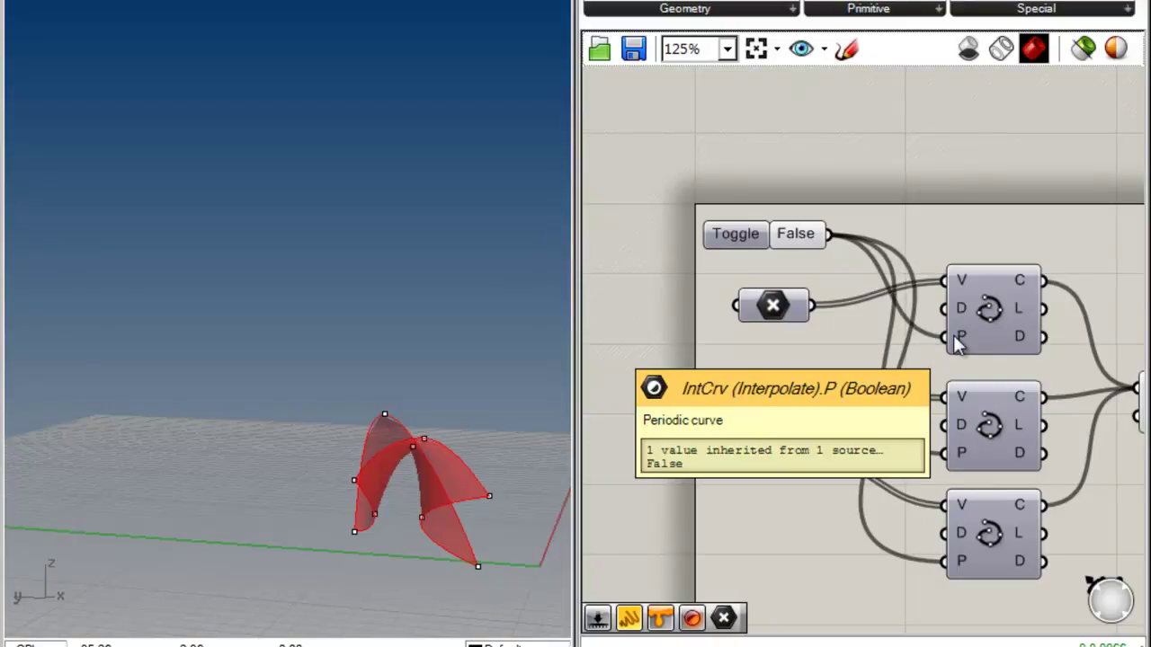
- Set the Boolean Toggle to True to make the interpolated curves periodic
right_click_drag(411, 493, 534, 516)
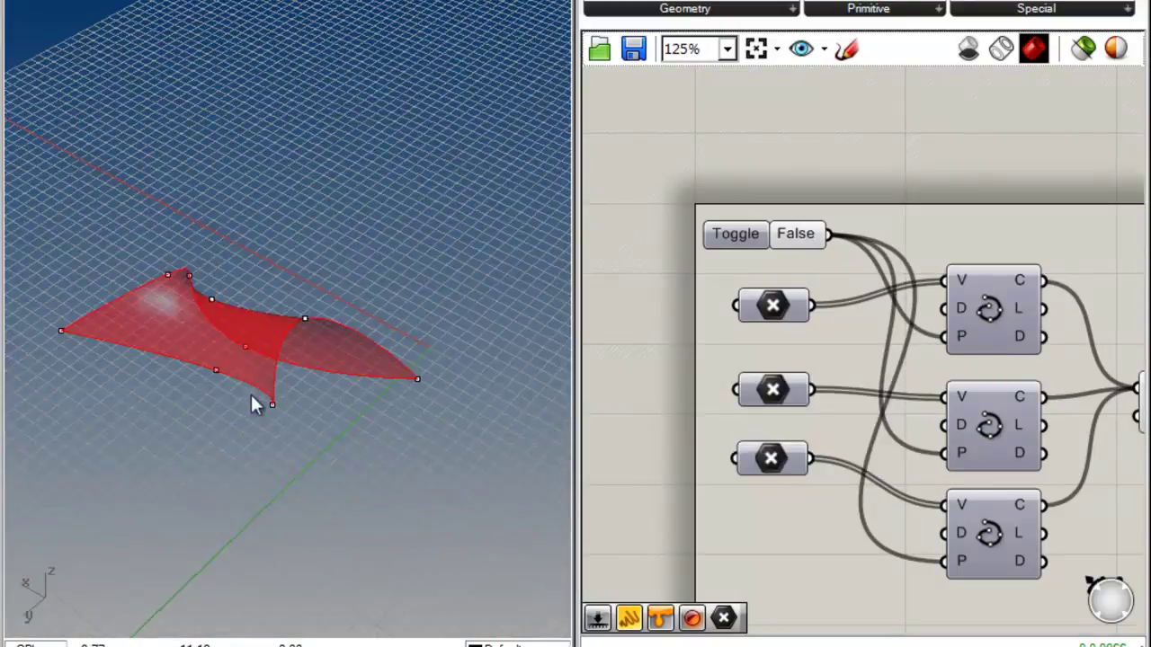
right_click_drag(442, 401, 503, 351)
double_click(790, 236)
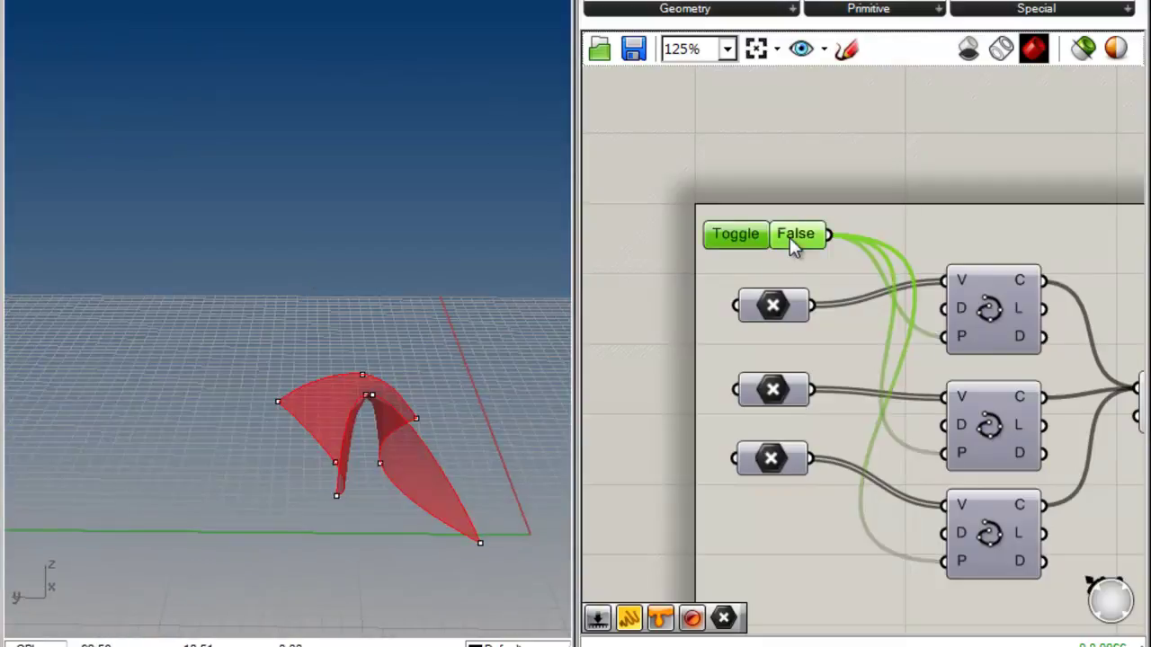
left_click(649, 340)
right_click_drag(396, 532, 324, 441)
- Turn the preview of the three Interpolate components back on
right_click_drag(934, 475, 819, 395)
left_click_drag(939, 510, 851, 136)
middle_click(1025, 185)
left_click(1099, 118)
middle_click(973, 185)
left_click(1023, 144)
- Set the Boolean Toggle to False to return the interpolated curves and loft to their open form
right_click_drag(251, 539, 435, 472)
left_click(683, 156)
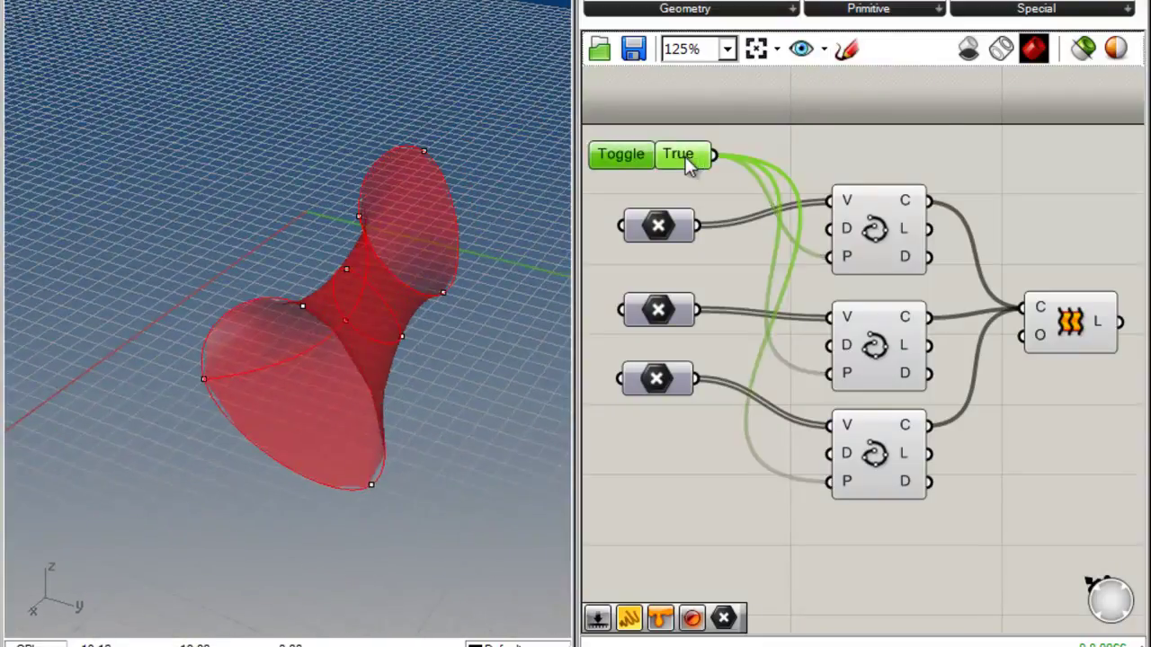
left_click(730, 205)
left_click(633, 157)
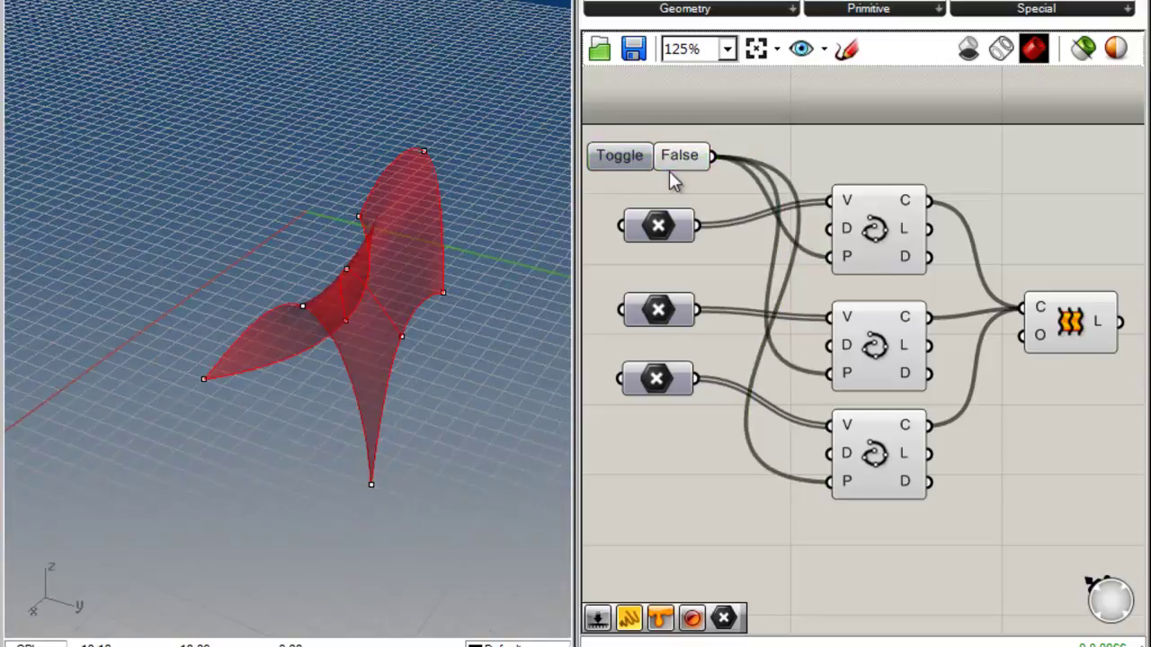
left_click(663, 183)
right_click_drag(663, 182, 740, 221)
left_click(677, 202)
left_click(764, 221)
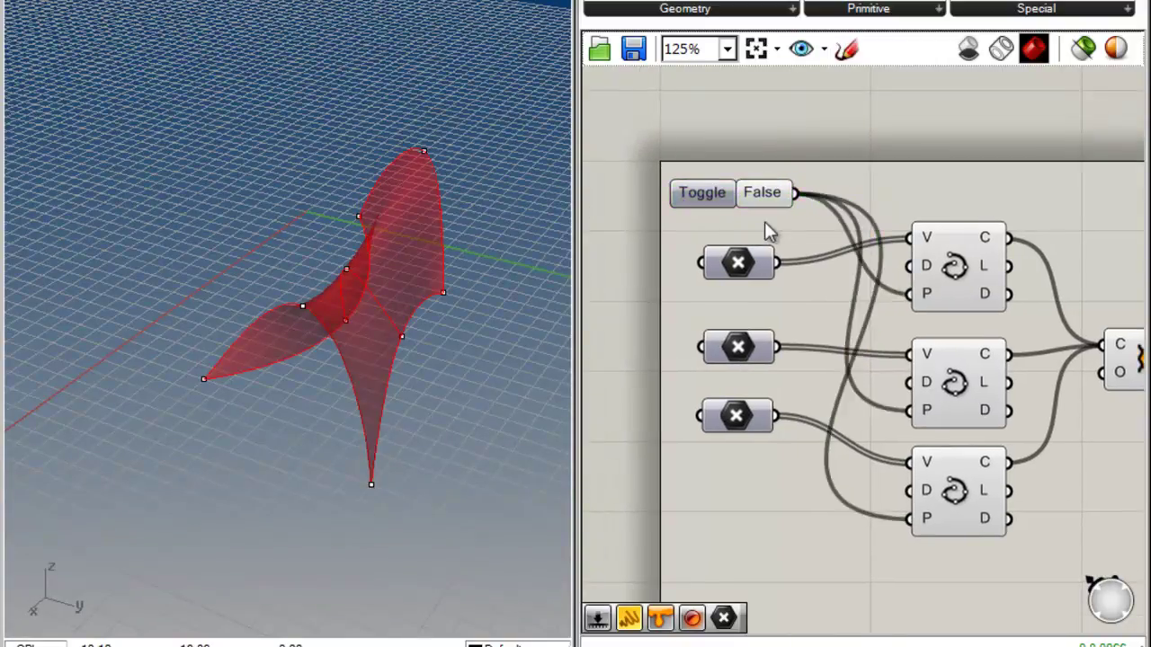
- Review the complete Grasshopper definition and examine the open lofted surface from a low angle
right_click_drag(1065, 316, 925, 308)
right_click_drag(699, 284, 798, 271)
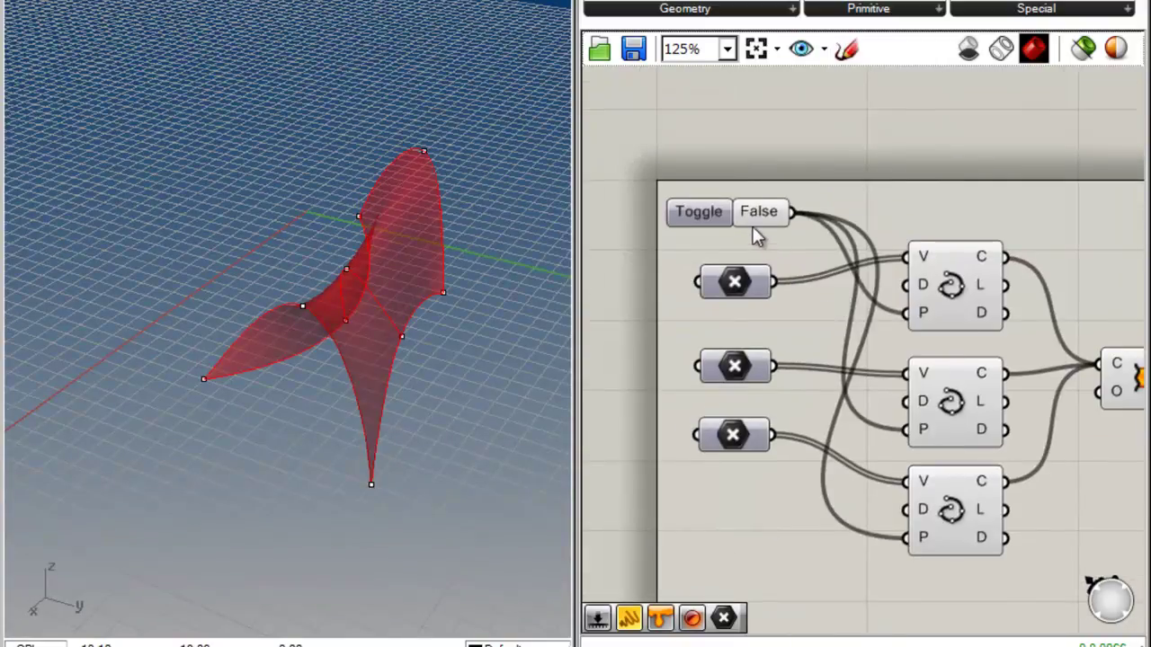
left_click(704, 212)
left_click(791, 266)
scroll(908, 332, "down", 3)
right_click_drag(914, 327, 726, 319)
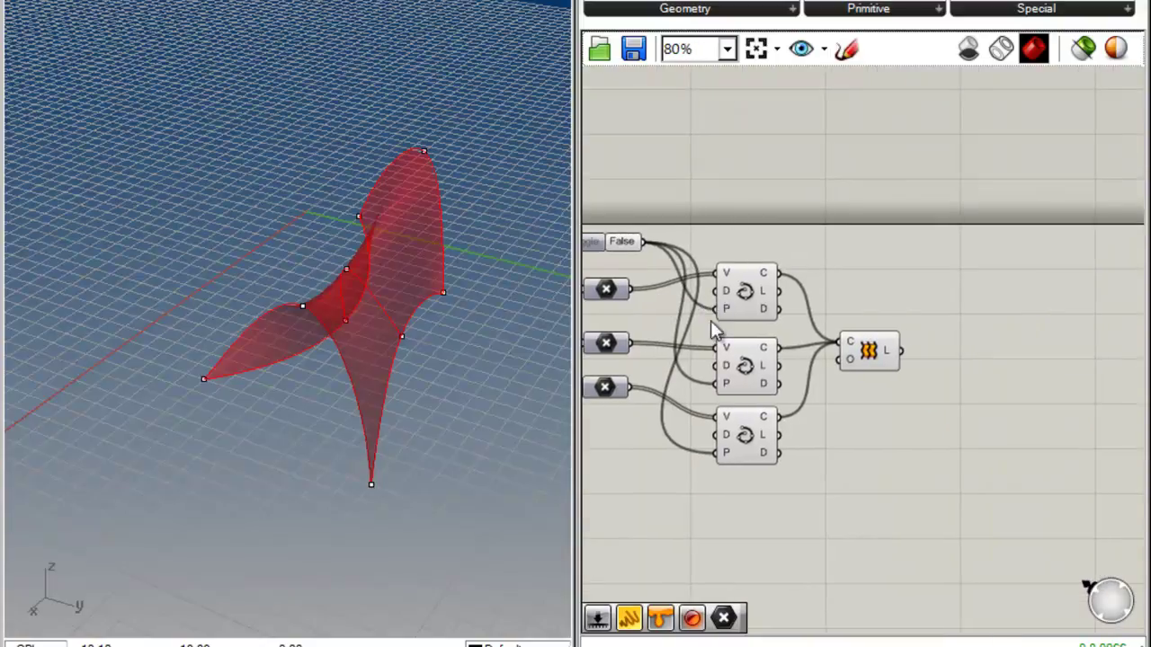
right_click_drag(645, 440, 781, 426)
right_click_drag(422, 387, 135, 324)
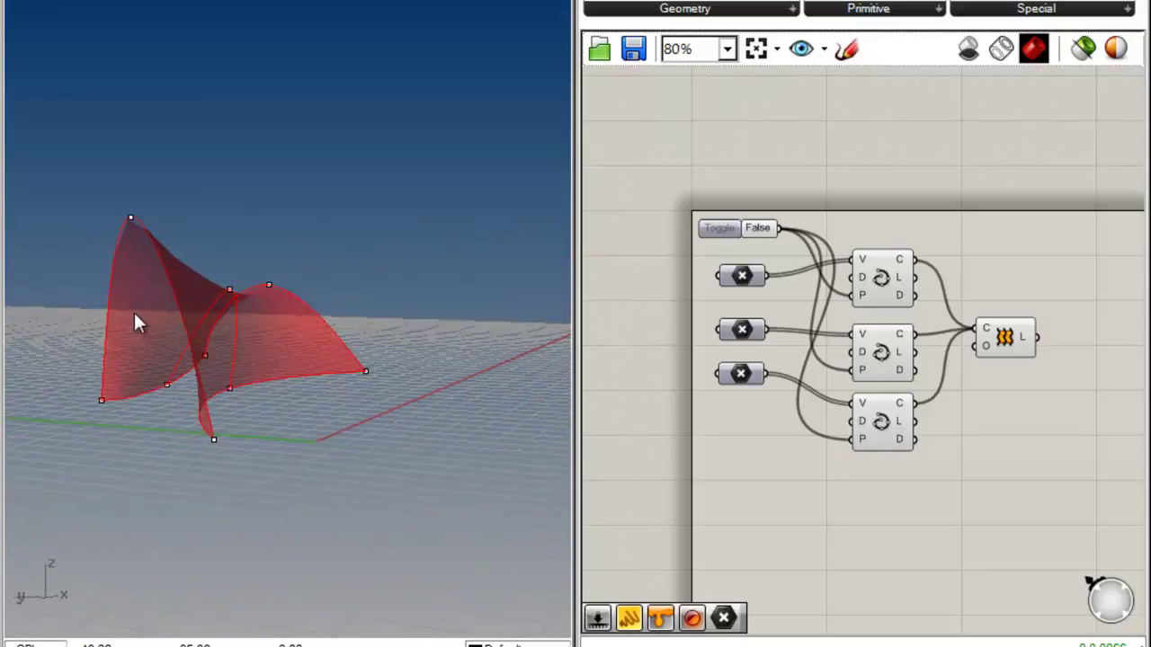